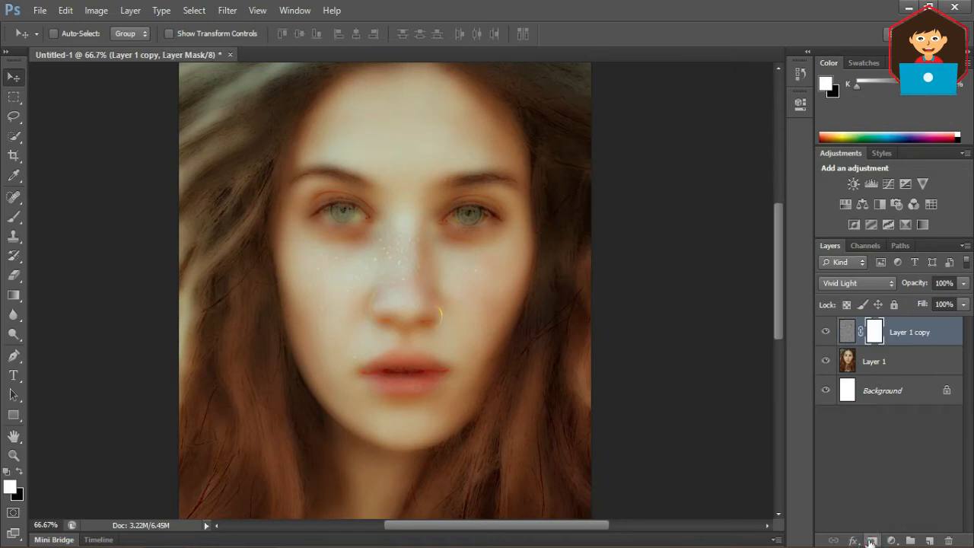
# Invert the Layer 1 copy mask to solid black so the smoothing effect is hidden.
pyautogui.hotkey('ctrl', 'i')
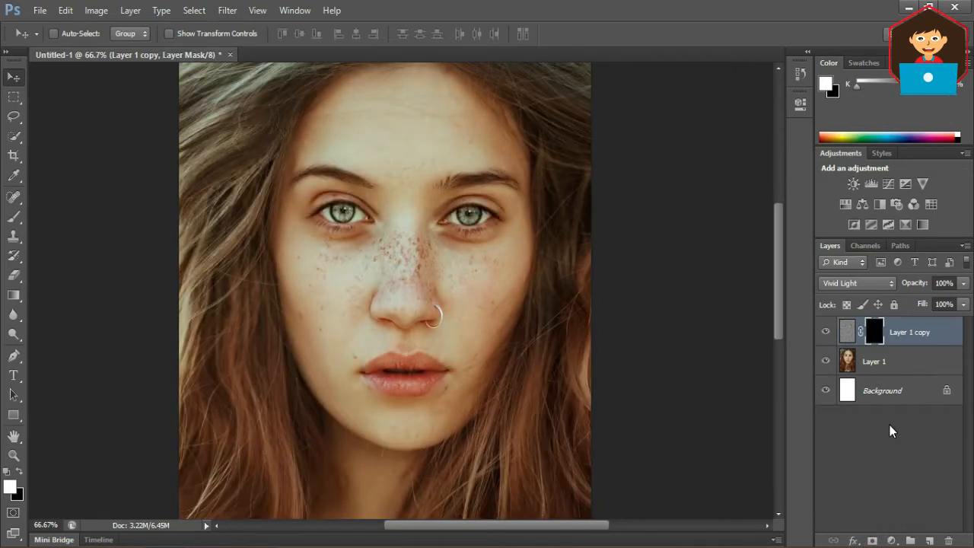
pyautogui.hotkey('ctrl', 'i')
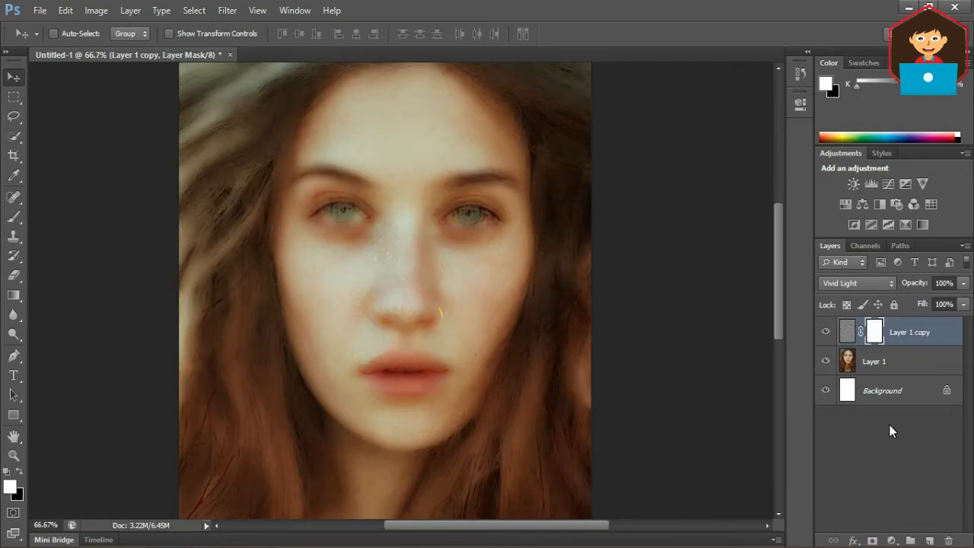
pyautogui.hotkey('ctrl', 'i')
# Set up a soft round Brush at 41 px, 0% hardness and 100% opacity, with white as the foreground colour.
pyautogui.press('b')
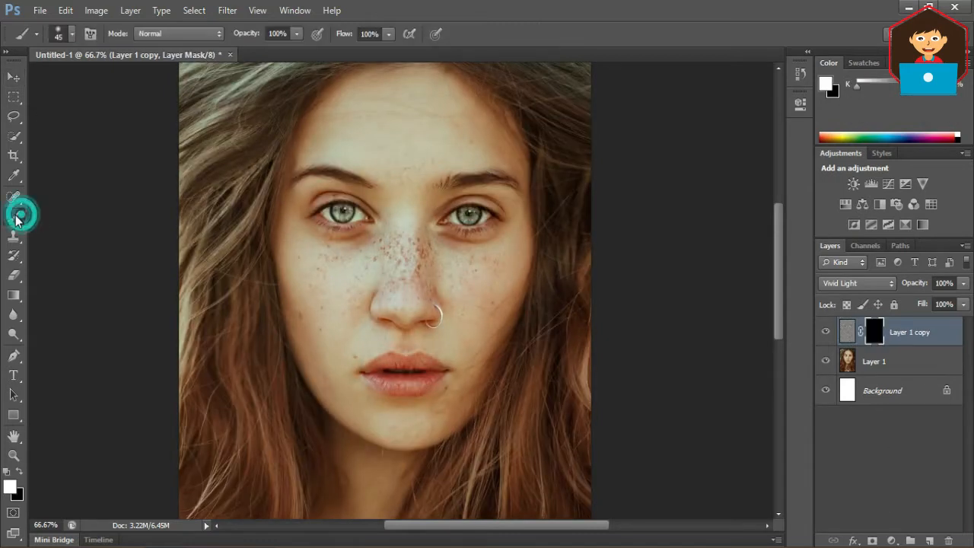
pyautogui.click(58, 35)
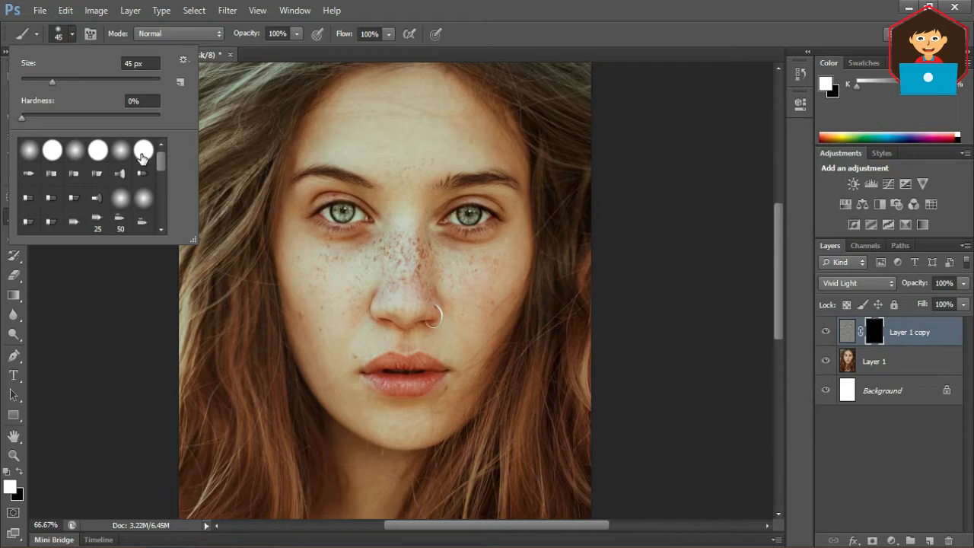
pyautogui.click(125, 151)
pyautogui.click(23, 116)
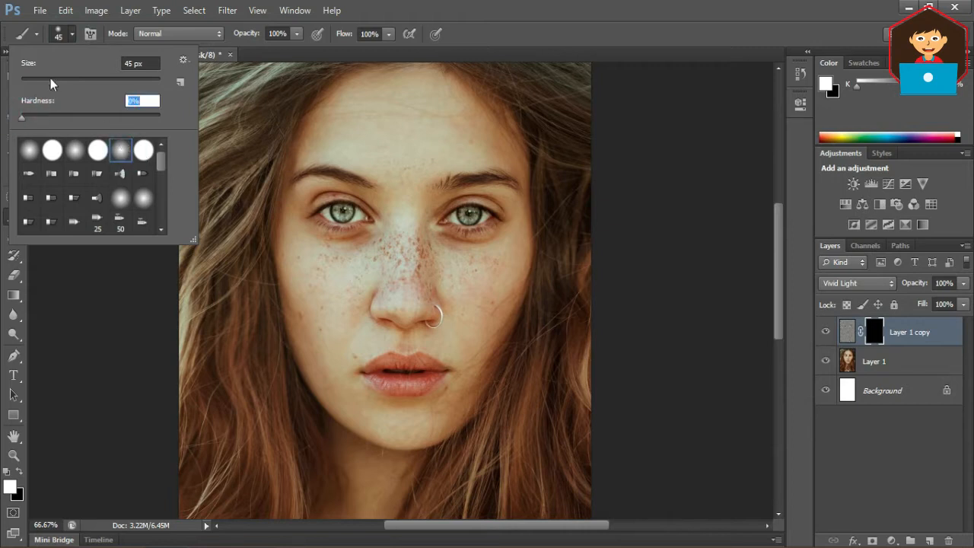
pyautogui.click(50, 81)
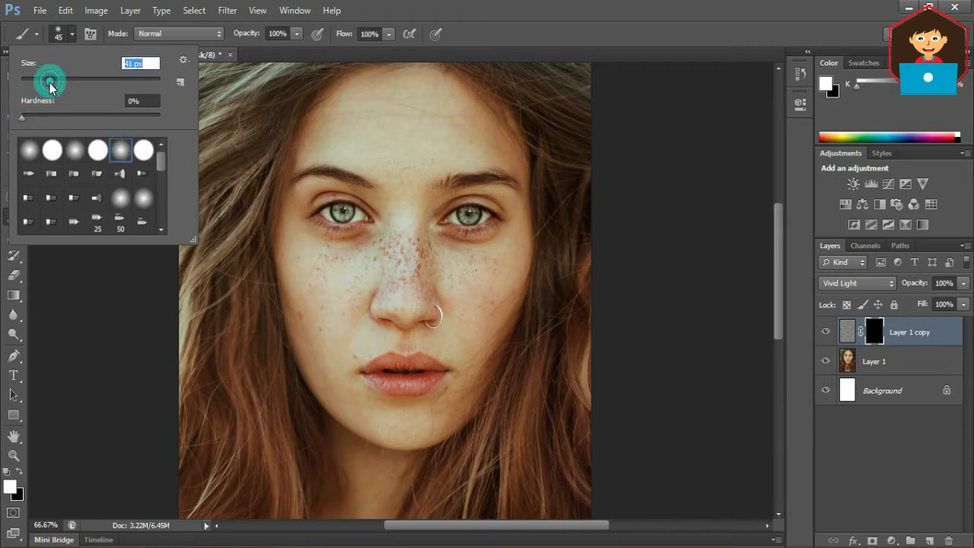
pyautogui.click(297, 32)
pyautogui.click(295, 32)
pyautogui.click(20, 471)
pyautogui.click(19, 471)
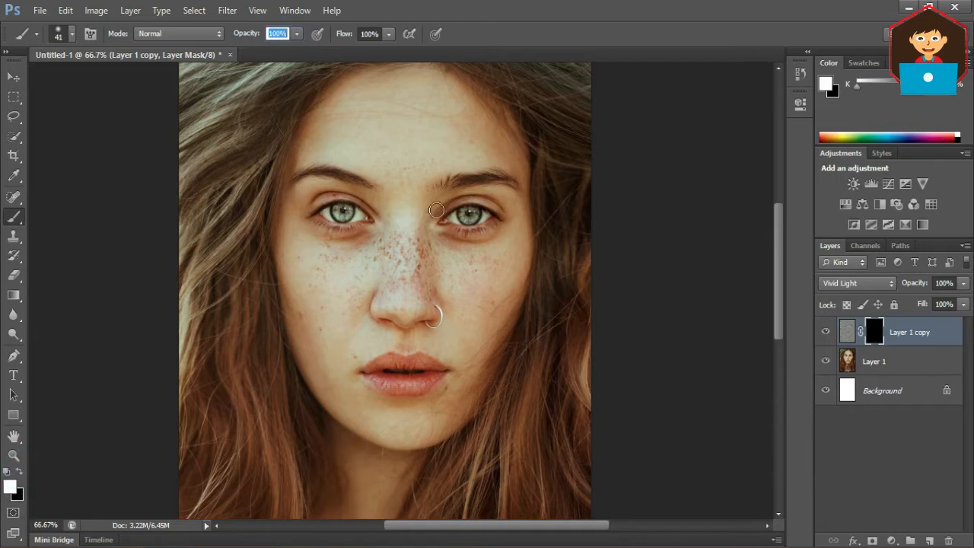
# Paint white on the mask over the cheek on the image's right and the adjoining side of the nose.
pyautogui.click(417, 310)
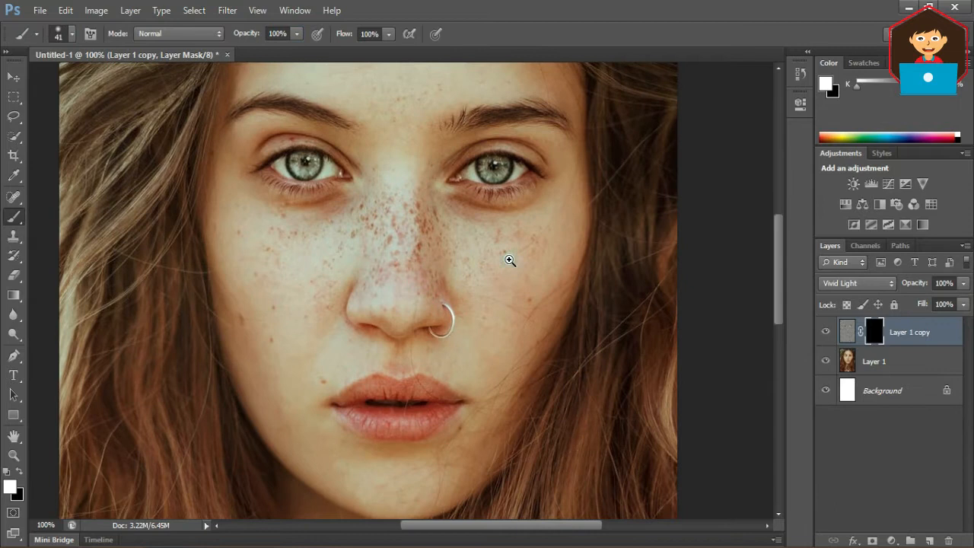
pyautogui.click(509, 261)
pyautogui.moveTo(465, 332); pyautogui.dragTo(441, 393)
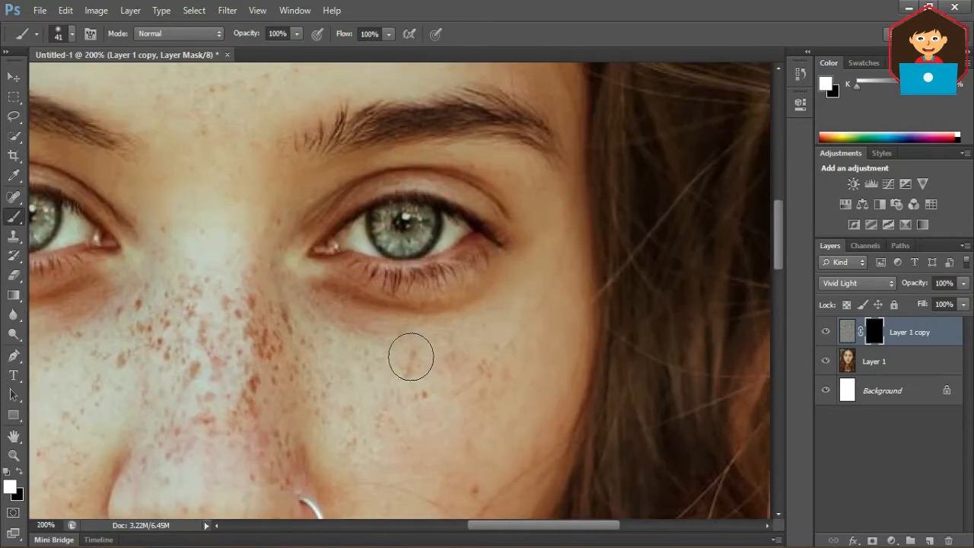
pyautogui.moveTo(409, 355)
pyautogui.mouseDown()
pyautogui.moveTo(435, 358)
pyautogui.moveTo(411, 353)
pyautogui.mouseUp()
pyautogui.moveTo(479, 352)
pyautogui.mouseDown()
pyautogui.moveTo(439, 388)
pyautogui.moveTo(503, 346)
pyautogui.mouseUp()
pyautogui.moveTo(333, 376)
pyautogui.mouseDown()
pyautogui.moveTo(321, 328)
pyautogui.moveTo(337, 339)
pyautogui.moveTo(316, 315)
pyautogui.moveTo(343, 361)
pyautogui.moveTo(341, 378)
pyautogui.moveTo(312, 363)
pyautogui.moveTo(328, 400)
pyautogui.moveTo(386, 394)
pyautogui.moveTo(389, 382)
pyautogui.moveTo(481, 409)
pyautogui.moveTo(466, 322)
pyautogui.mouseUp()
pyautogui.press('space')
pyautogui.moveTo(389, 374)
pyautogui.mouseDown()
pyautogui.moveTo(439, 404)
pyautogui.moveTo(480, 398)
pyautogui.moveTo(484, 379)
pyautogui.mouseUp()
pyautogui.press('space')
pyautogui.moveTo(387, 311); pyautogui.dragTo(423, 274)
pyautogui.click(376, 382)
pyautogui.moveTo(385, 398)
pyautogui.mouseDown()
pyautogui.moveTo(439, 443)
pyautogui.moveTo(424, 429)
pyautogui.moveTo(428, 394)
pyautogui.moveTo(486, 417)
pyautogui.mouseUp()
pyautogui.press('space')
pyautogui.moveTo(503, 370); pyautogui.dragTo(554, 239)
pyautogui.moveTo(428, 352); pyautogui.dragTo(466, 386)
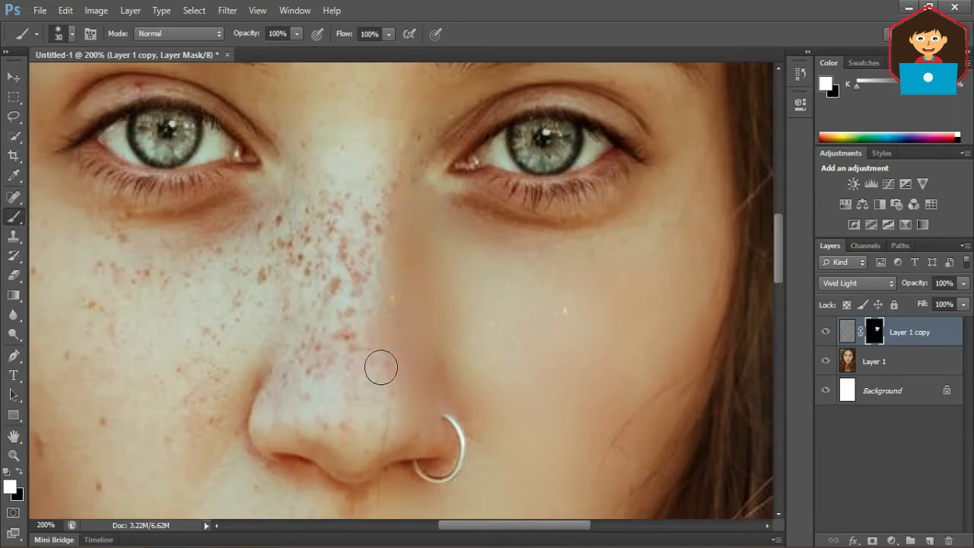
# Paint the mask with a 30 px brush over the freckled nose and the inner cheek on the image's left.
pyautogui.moveTo(381, 368)
pyautogui.mouseDown()
pyautogui.moveTo(375, 412)
pyautogui.moveTo(369, 399)
pyautogui.moveTo(350, 444)
pyautogui.moveTo(345, 430)
pyautogui.moveTo(349, 451)
pyautogui.moveTo(406, 430)
pyautogui.mouseUp()
pyautogui.moveTo(322, 423)
pyautogui.mouseDown()
pyautogui.moveTo(278, 418)
pyautogui.moveTo(343, 365)
pyautogui.moveTo(364, 294)
pyautogui.moveTo(326, 367)
pyautogui.moveTo(311, 343)
pyautogui.moveTo(282, 398)
pyautogui.moveTo(342, 252)
pyautogui.moveTo(326, 307)
pyautogui.moveTo(331, 161)
pyautogui.moveTo(360, 160)
pyautogui.moveTo(390, 181)
pyautogui.mouseUp()
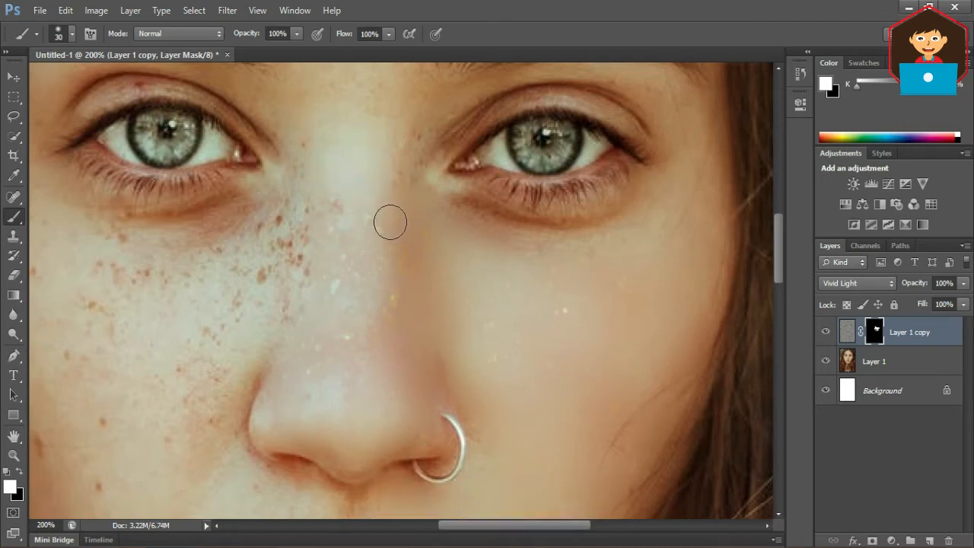
pyautogui.moveTo(636, 296); pyautogui.dragTo(535, 241)
pyautogui.moveTo(305, 237)
pyautogui.mouseDown()
pyautogui.moveTo(419, 190)
pyautogui.moveTo(380, 231)
pyautogui.moveTo(363, 289)
pyautogui.mouseUp()
pyautogui.moveTo(344, 325)
pyautogui.mouseDown()
pyautogui.moveTo(414, 281)
pyautogui.moveTo(342, 381)
pyautogui.mouseUp()
pyautogui.moveTo(344, 394); pyautogui.dragTo(362, 418)
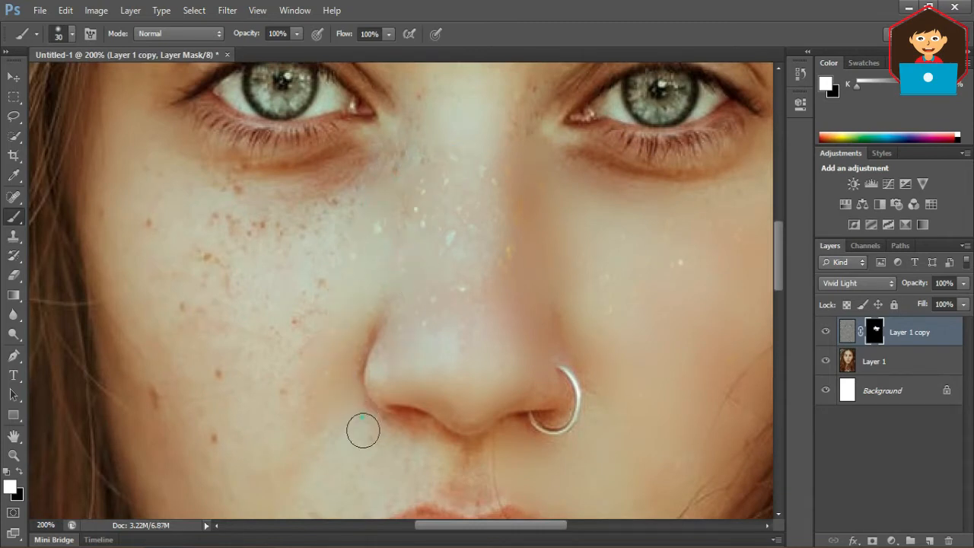
# Paint white on the mask across the forehead from the hairline down to the eyebrows.
pyautogui.moveTo(421, 87)
pyautogui.mouseDown()
pyautogui.moveTo(328, 266)
pyautogui.moveTo(261, 279)
pyautogui.moveTo(173, 207)
pyautogui.moveTo(231, 188)
pyautogui.moveTo(167, 170)
pyautogui.moveTo(95, 202)
pyautogui.moveTo(205, 262)
pyautogui.mouseUp()
pyautogui.moveTo(159, 322)
pyautogui.mouseDown()
pyautogui.moveTo(155, 350)
pyautogui.moveTo(277, 373)
pyautogui.mouseUp()
pyautogui.moveTo(497, 145)
pyautogui.mouseDown()
pyautogui.moveTo(547, 177)
pyautogui.moveTo(553, 205)
pyautogui.mouseUp()
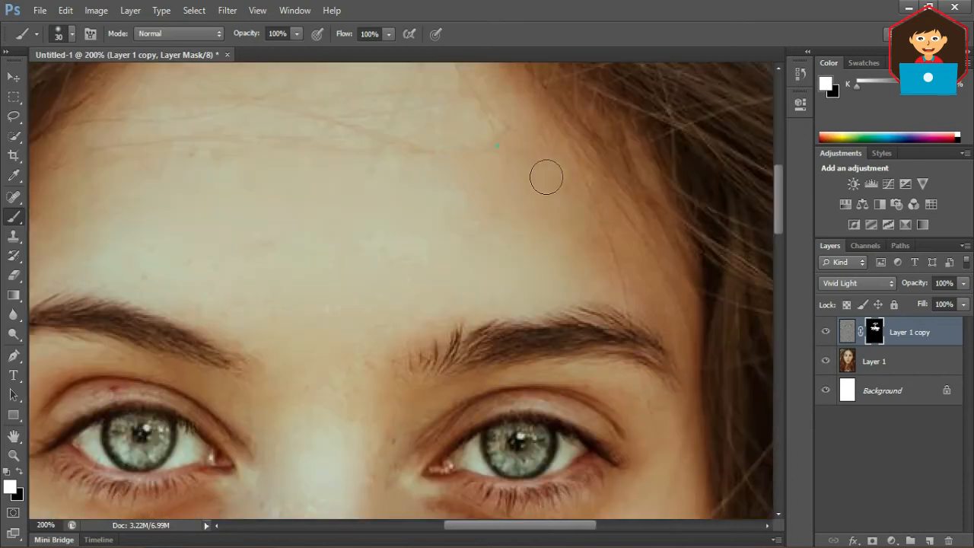
pyautogui.moveTo(457, 164); pyautogui.dragTo(470, 219)
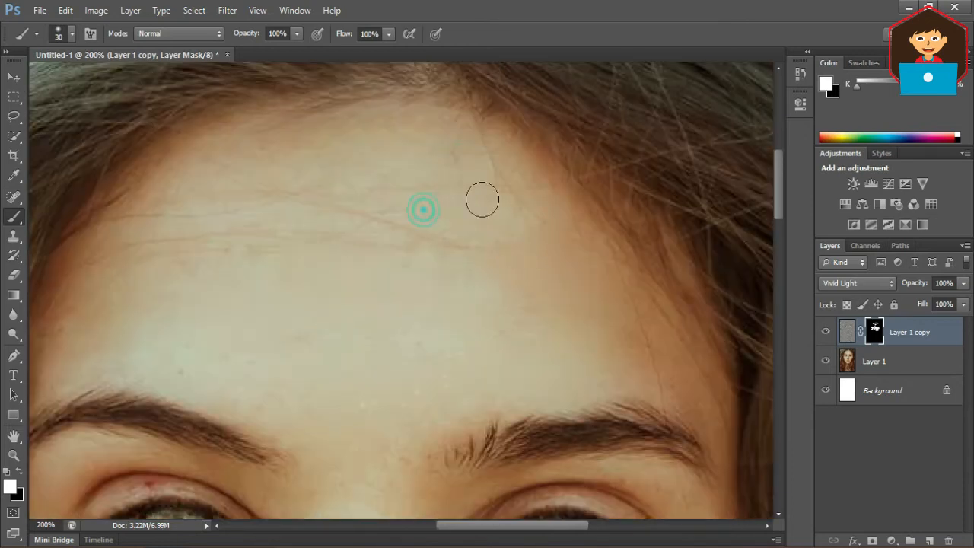
pyautogui.moveTo(601, 309); pyautogui.dragTo(638, 329)
pyautogui.moveTo(400, 392); pyautogui.dragTo(495, 366)
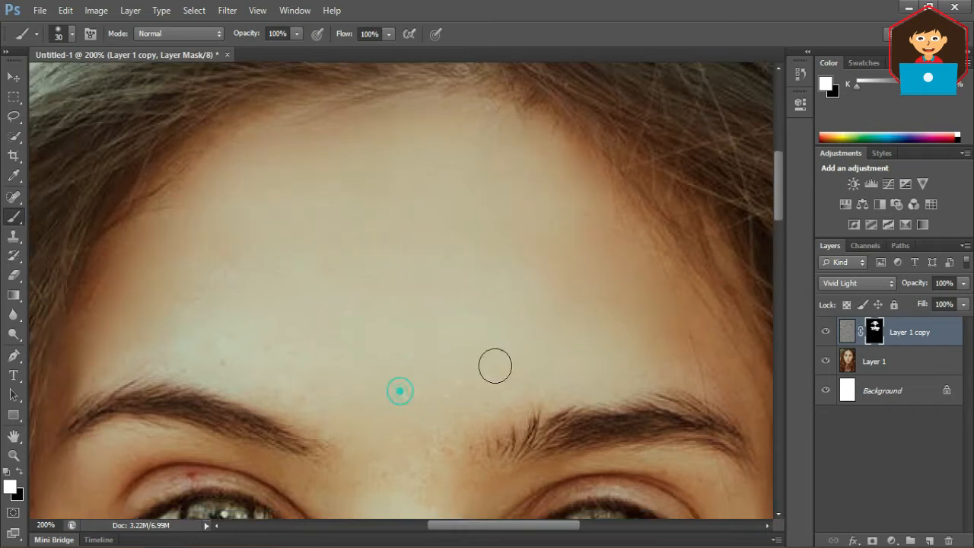
# Reduce the brush to 15 px and paint the mask over the skin between and around the eyebrows.
pyautogui.moveTo(466, 394)
pyautogui.mouseDown()
pyautogui.moveTo(422, 291)
pyautogui.moveTo(485, 297)
pyautogui.mouseUp()
pyautogui.press('[')
pyautogui.press('[')
pyautogui.press('[')
pyautogui.moveTo(388, 283); pyautogui.dragTo(435, 257)
pyautogui.moveTo(271, 319); pyautogui.dragTo(313, 355)
pyautogui.moveTo(174, 312)
pyautogui.mouseDown()
pyautogui.moveTo(140, 309)
pyautogui.moveTo(170, 299)
pyautogui.moveTo(166, 322)
pyautogui.mouseUp()
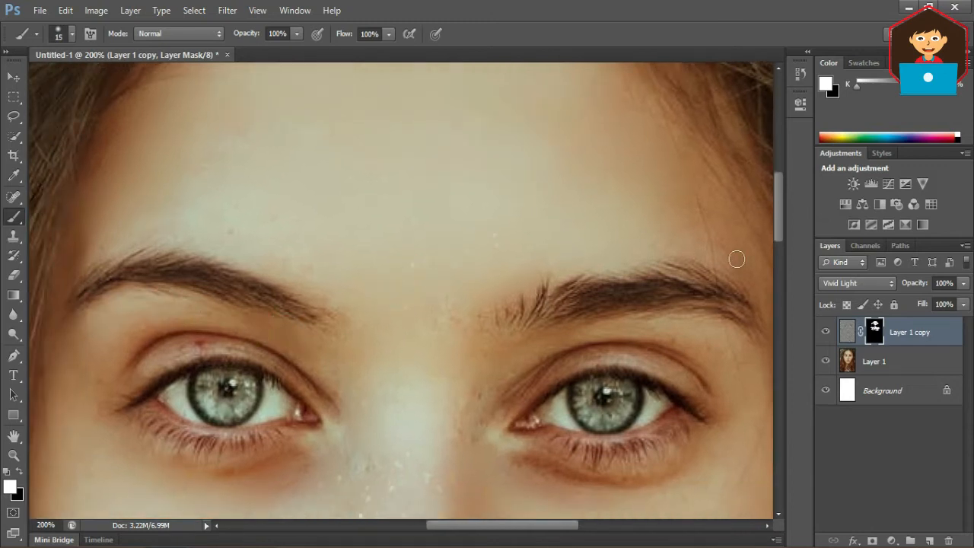
# Paint the mask over the skin around the mouth, the chin and the area beneath the nose, keeping the lips unpainted.
pyautogui.scroll(-1, 515, 272)
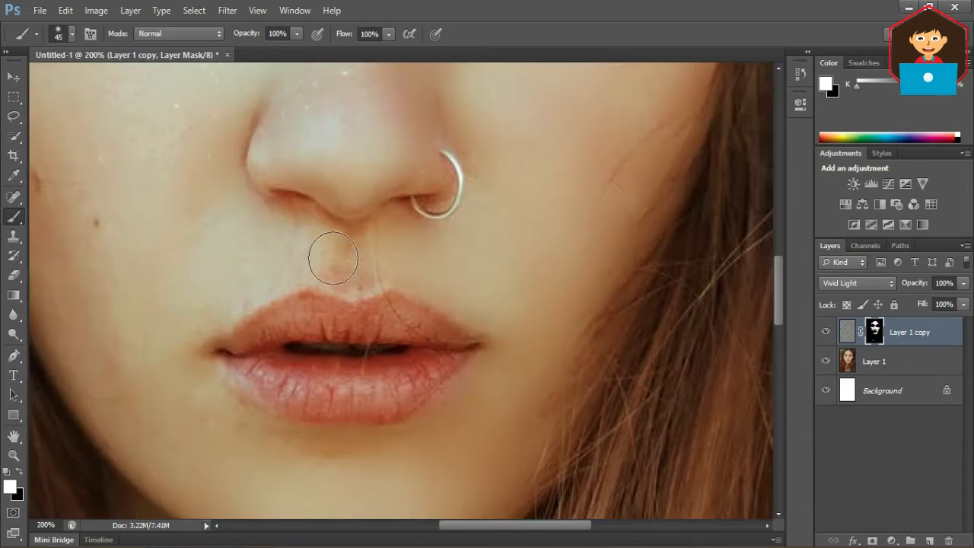
pyautogui.press('[')
pyautogui.press('[')
pyautogui.click(337, 263)
pyautogui.moveTo(376, 261); pyautogui.dragTo(426, 270)
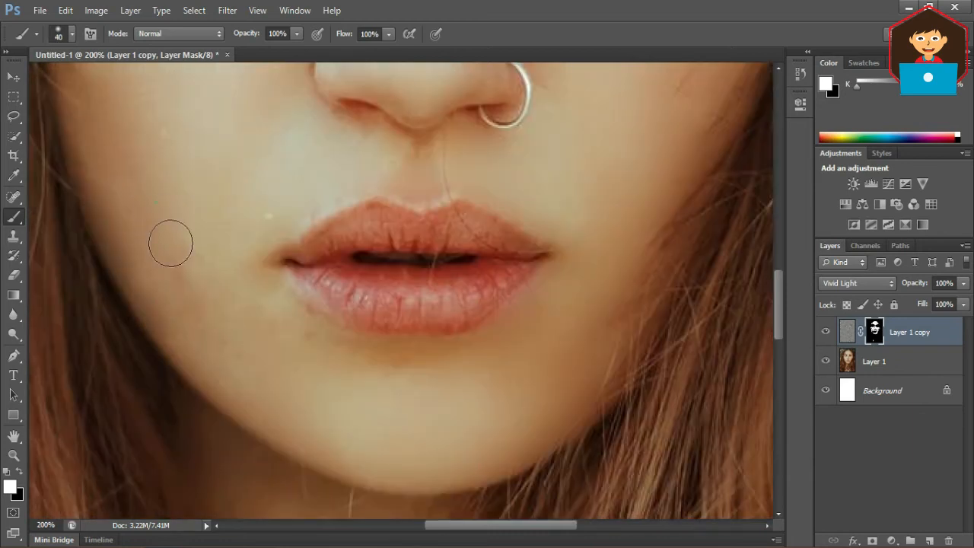
pyautogui.click(190, 292)
pyautogui.click(260, 327)
pyautogui.click(455, 378)
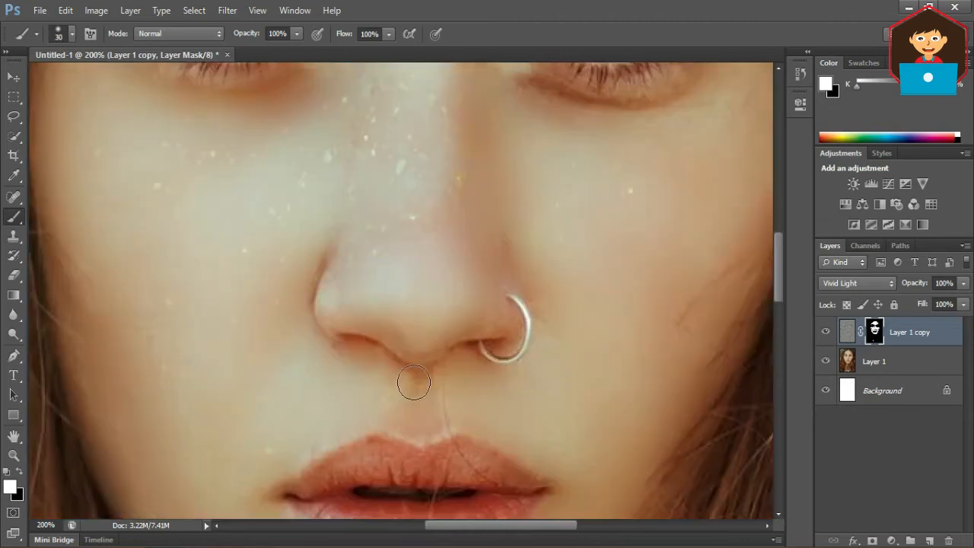
pyautogui.scroll(5, 342, 337)
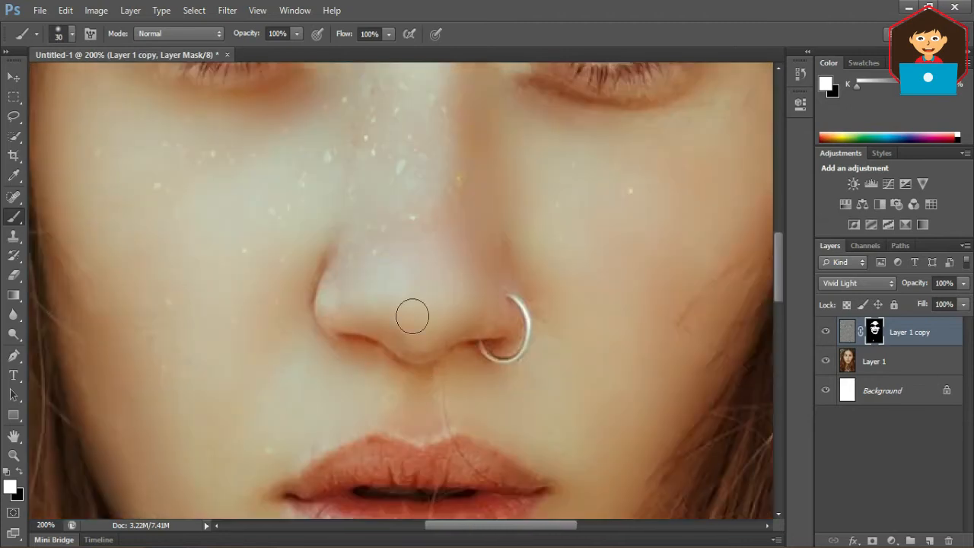
pyautogui.moveTo(459, 310); pyautogui.dragTo(429, 191)
# Examine the smoothed face and compare it with the Layer 1 copy layer hidden and shown.
pyautogui.scroll(-1, 602, 366)
pyautogui.scroll(-1, 544, 426)
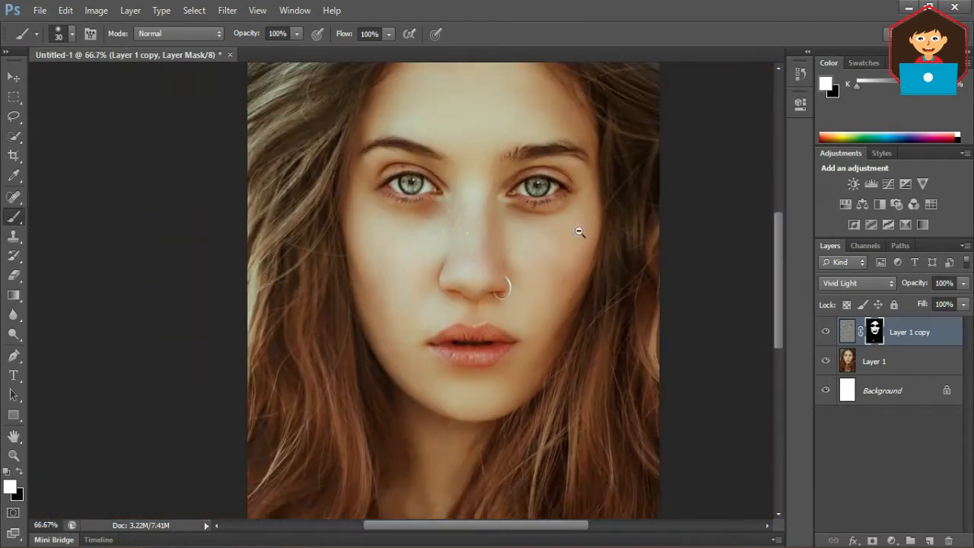
pyautogui.moveTo(583, 232); pyautogui.dragTo(581, 265)
pyautogui.scroll(1, 433, 304)
pyautogui.scroll(1, 433, 303)
pyautogui.click(711, 296)
pyautogui.click(525, 329)
pyautogui.scroll(-2, 465, 332)
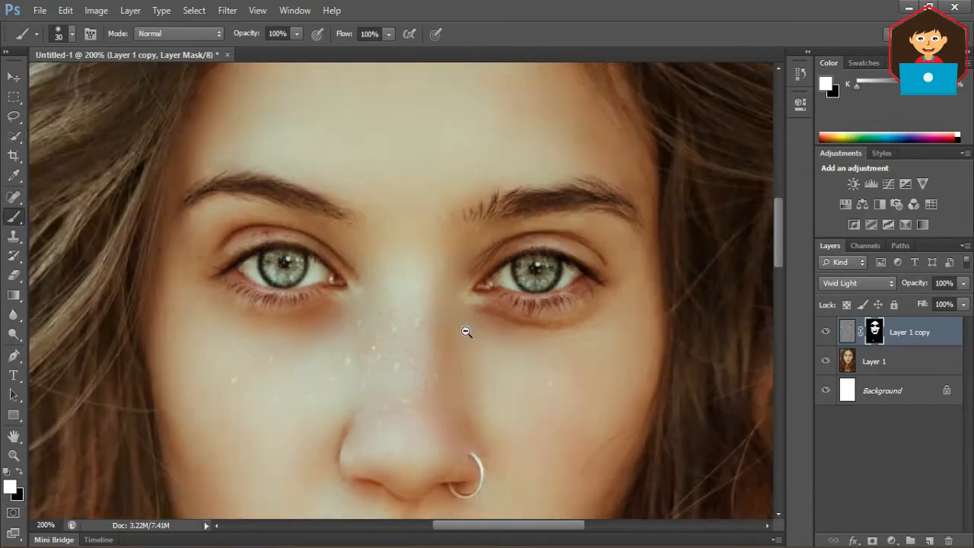
pyautogui.click(826, 332)
pyautogui.click(826, 332)
pyautogui.click(826, 332)
pyautogui.click(826, 331)
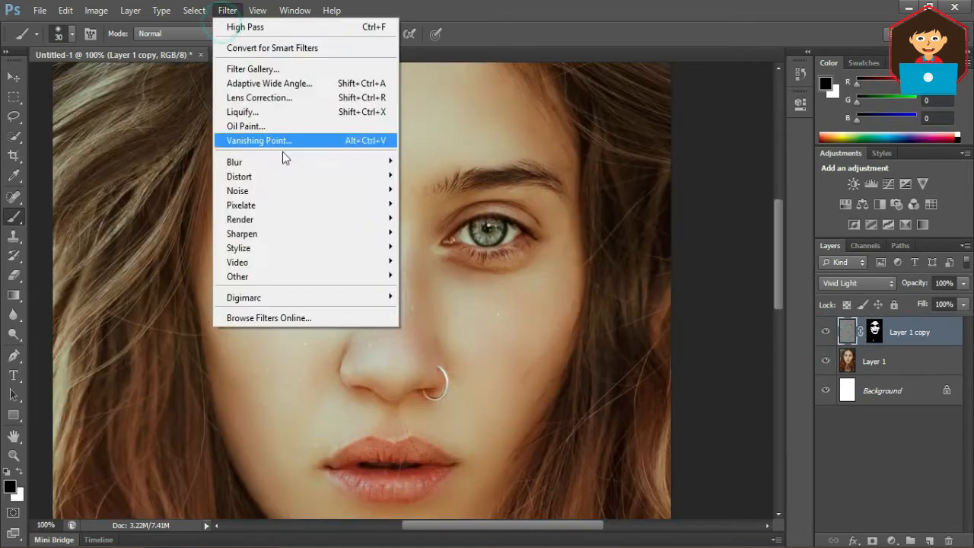
# Apply a Gaussian Blur with a 1.1 px radius to the Layer 1 copy image, not its mask.
pyautogui.moveTo(282, 169)
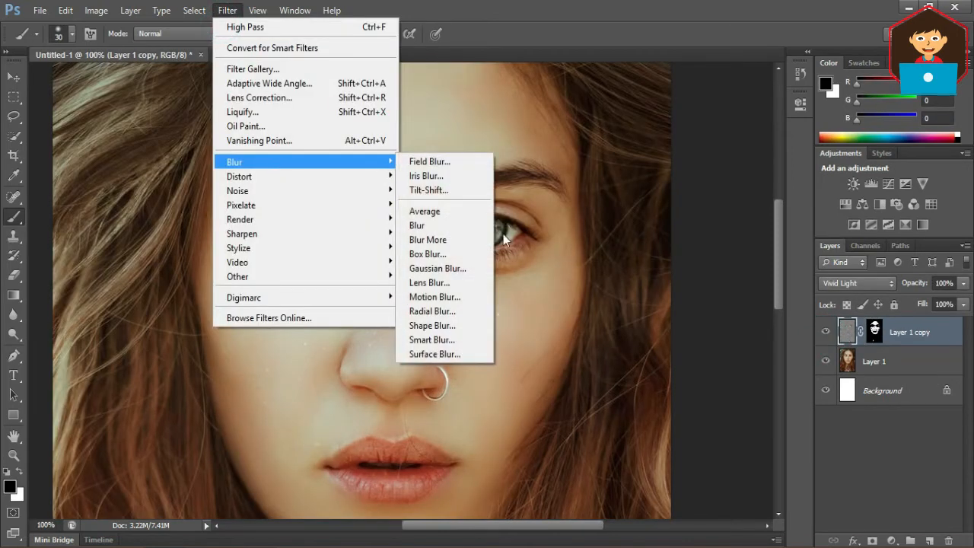
pyautogui.click(462, 272)
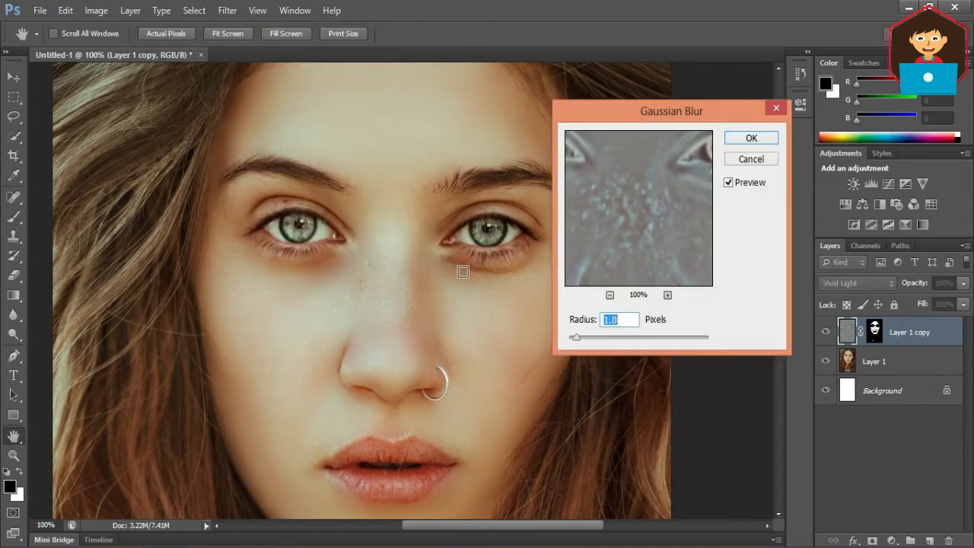
pyautogui.click(582, 335)
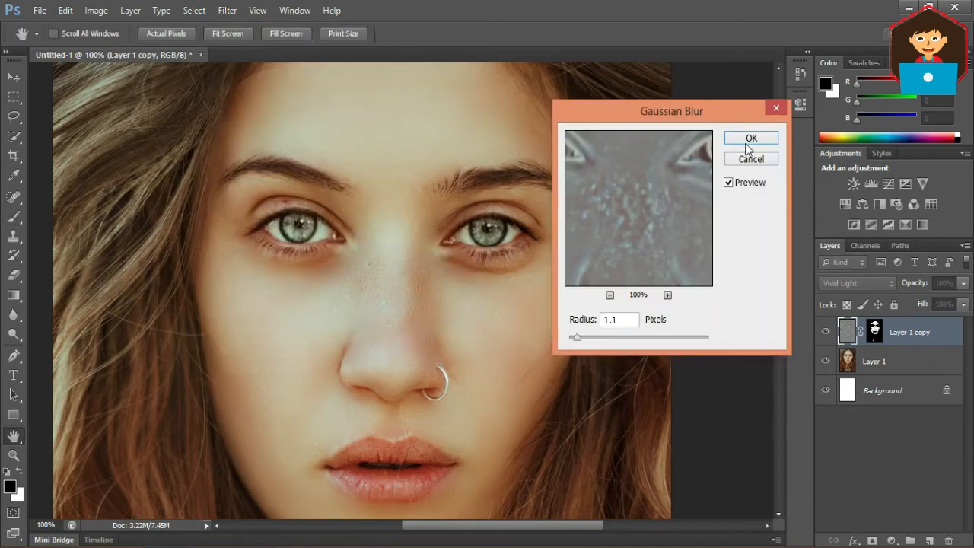
pyautogui.click(746, 143)
pyautogui.press('b')
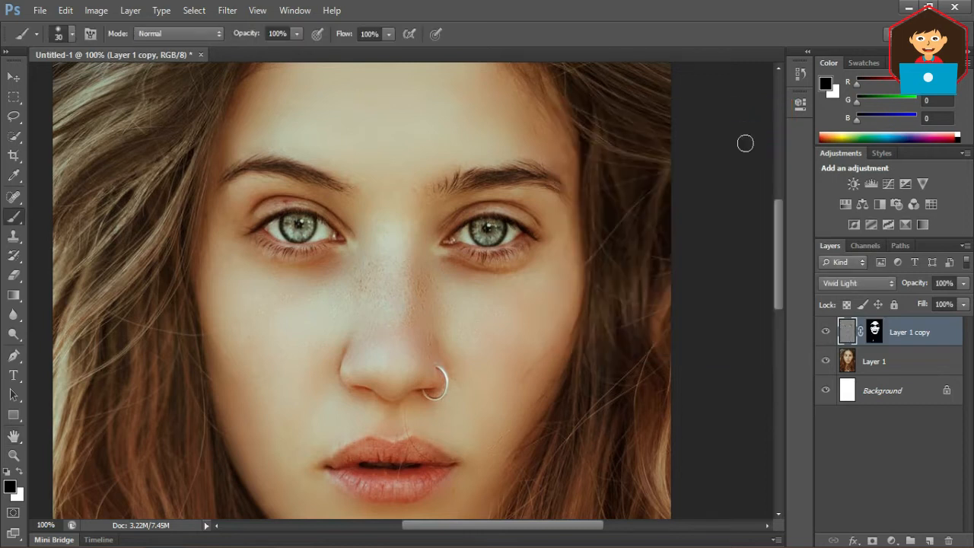
# Duplicate the original portrait layer, Layer 1.
pyautogui.press('v')
pyautogui.click(883, 362)
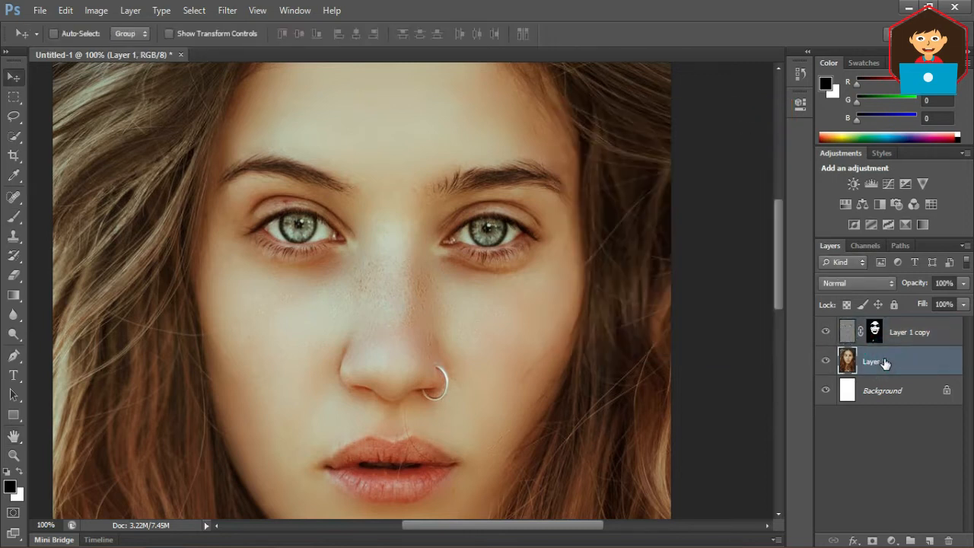
pyautogui.hotkey('ctrl', 'j')
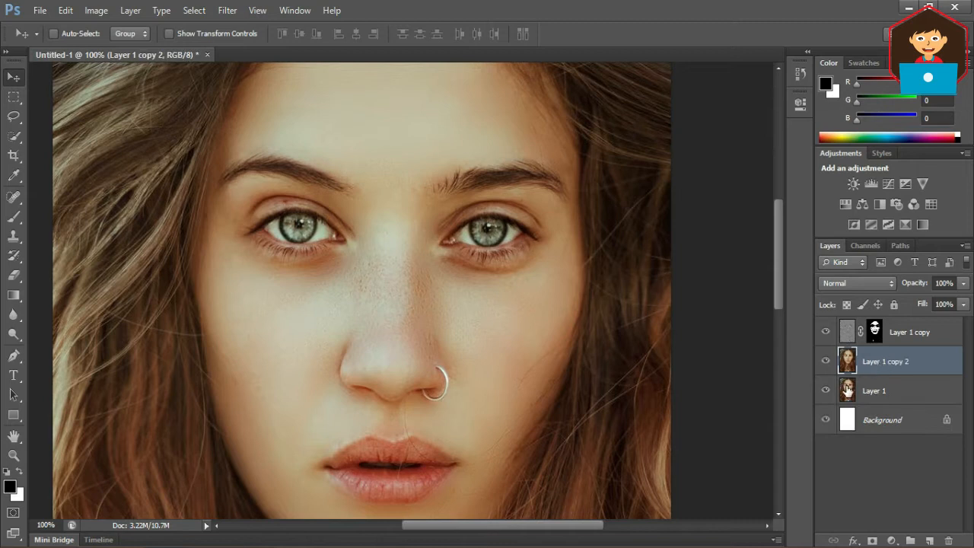
# Hide Layer 1 and merge Layer 1 copy with Layer 1 copy 2 into one layer.
pyautogui.click(827, 390)
pyautogui.click(926, 328)
pyautogui.keyDown('shift'); pyautogui.click(913, 358); pyautogui.keyUp('shift')
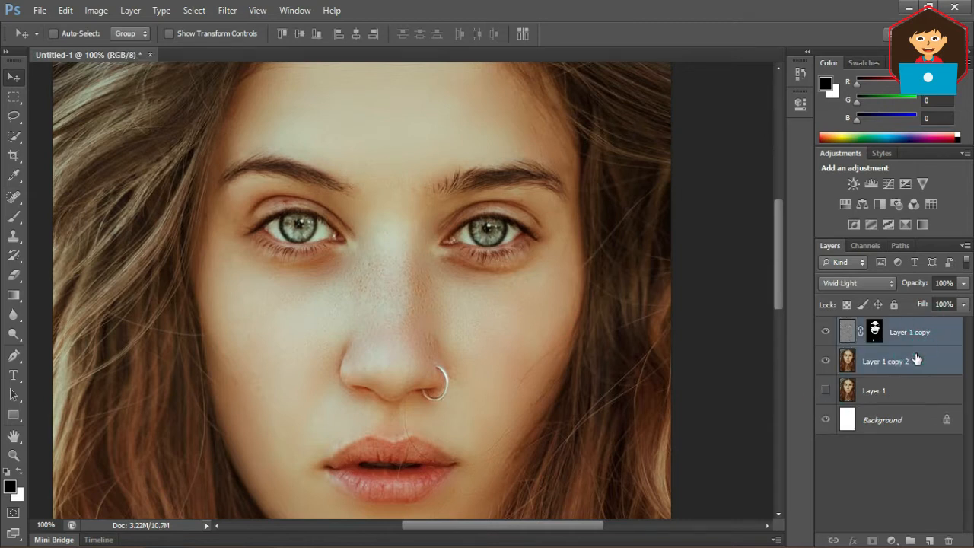
pyautogui.hotkey('ctrl', 'e')
pyautogui.keyDown('shift'); pyautogui.click(917, 359); pyautogui.keyUp('shift')
pyautogui.rightClick(917, 359)
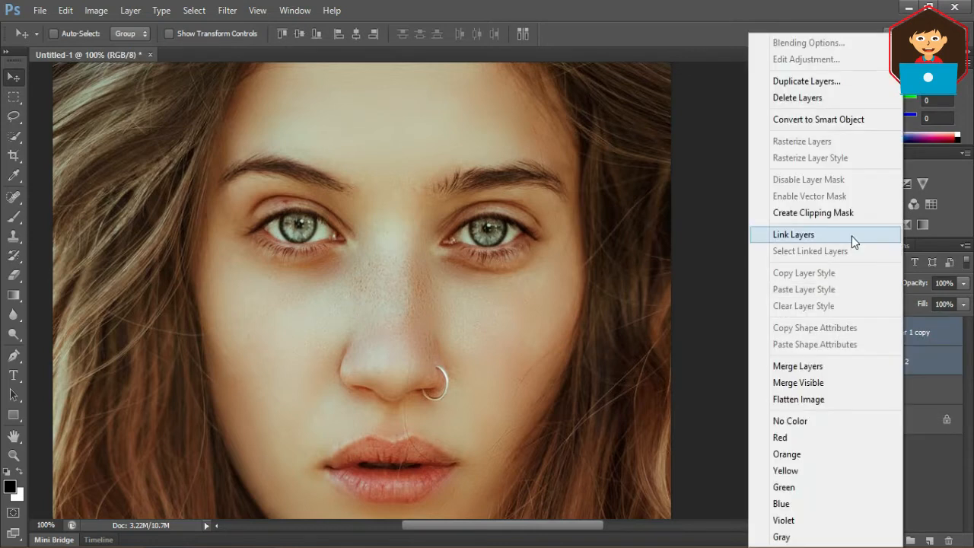
pyautogui.click(849, 373)
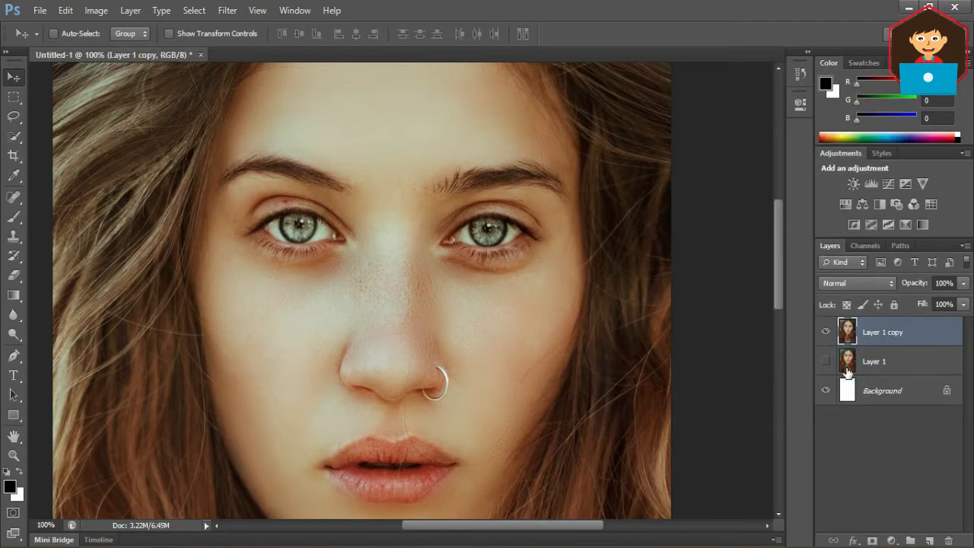
# Heal the freckles on the bridge and side of the nose with the Spot Healing Brush, size 19, Content-Aware.
pyautogui.click(14, 196)
pyautogui.click(76, 191)
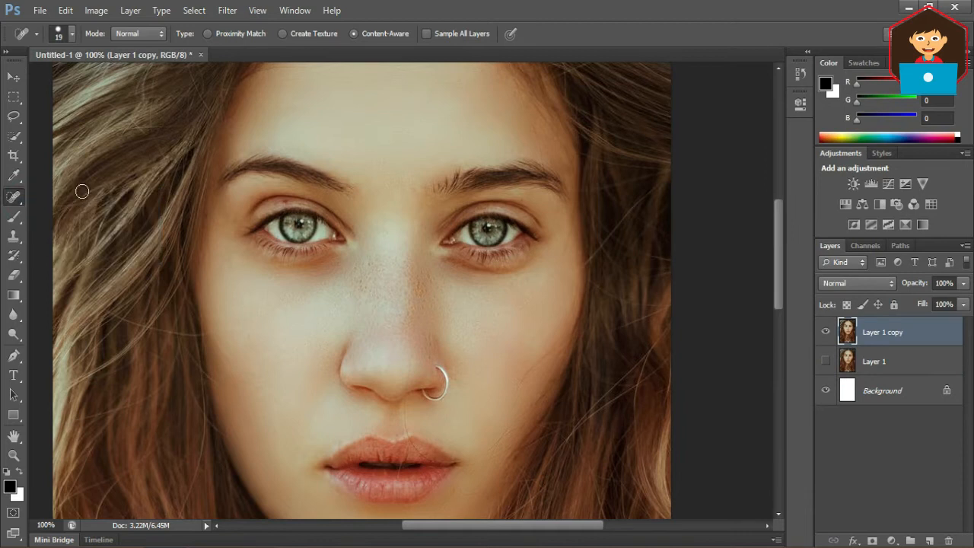
pyautogui.scroll(1, 418, 290)
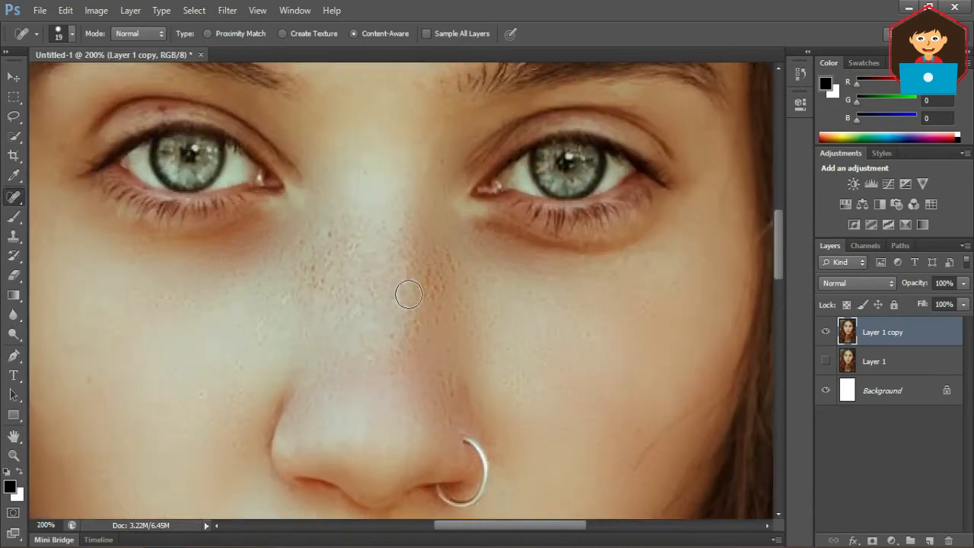
pyautogui.click(289, 34)
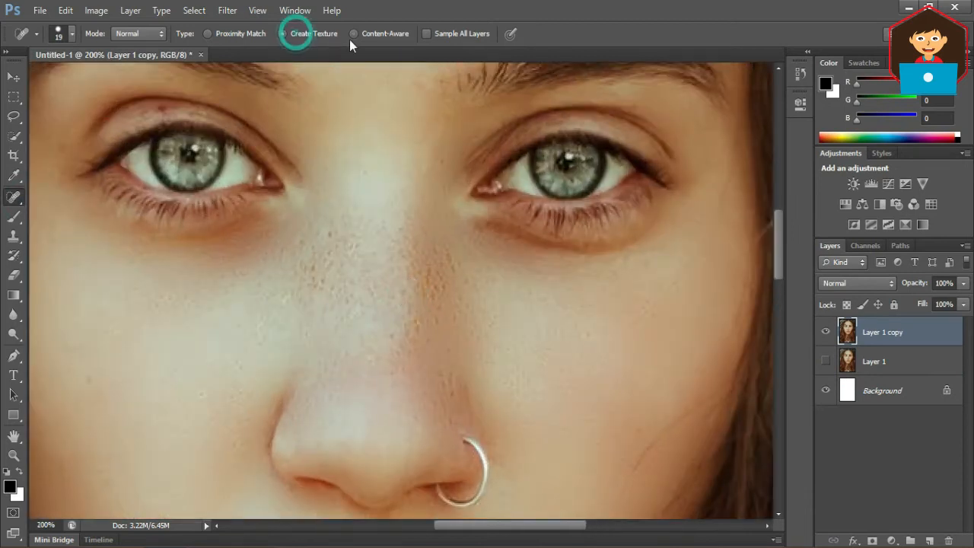
pyautogui.moveTo(349, 237); pyautogui.dragTo(354, 338)
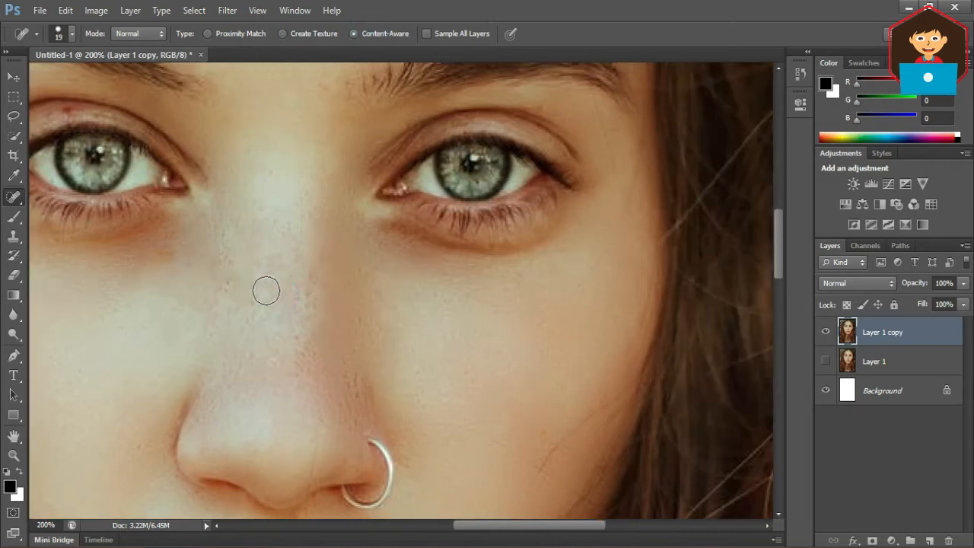
pyautogui.click(265, 290)
pyautogui.click(304, 297)
pyautogui.click(296, 351)
pyautogui.click(361, 391)
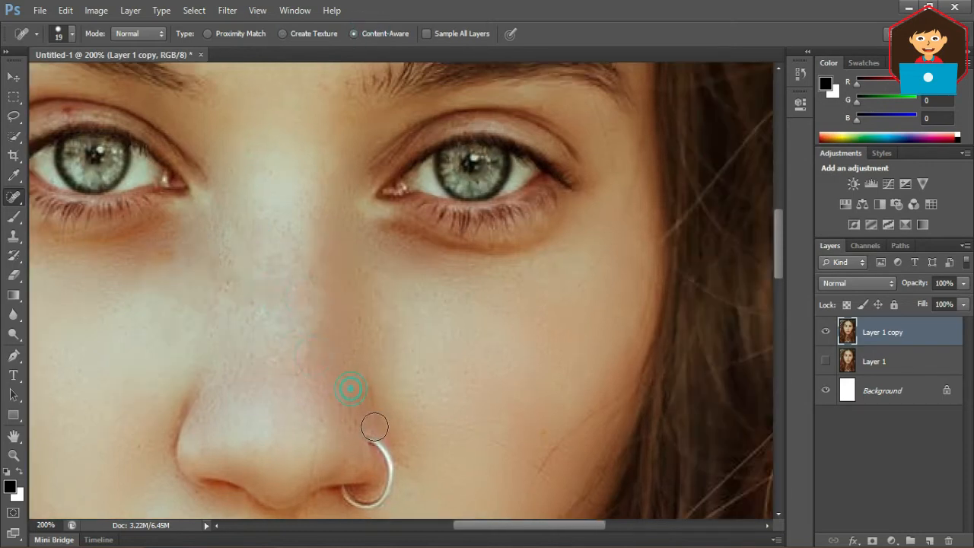
pyautogui.click(348, 383)
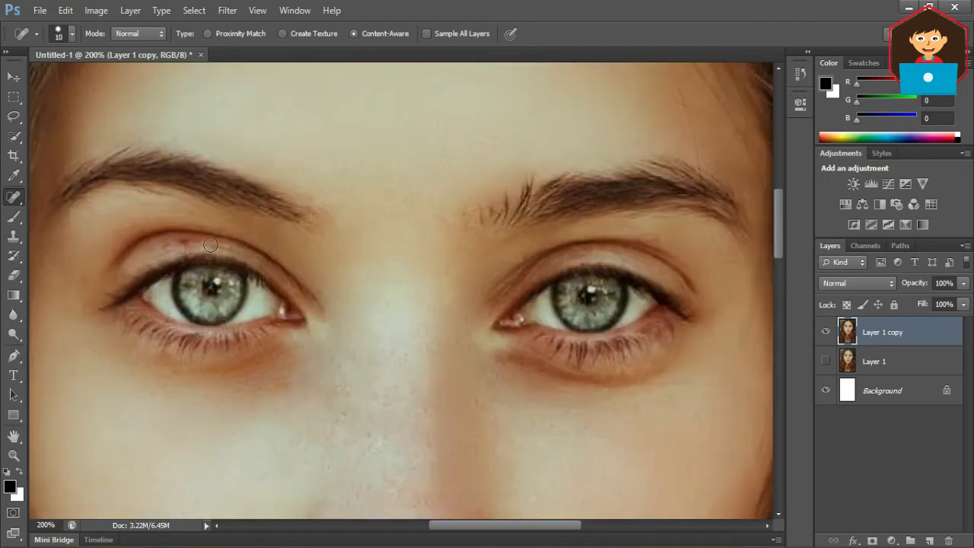
# Heal the red marks on the upper eyelid and the spots at the corner of the lips with a size 10 healing brush.
pyautogui.click(182, 245)
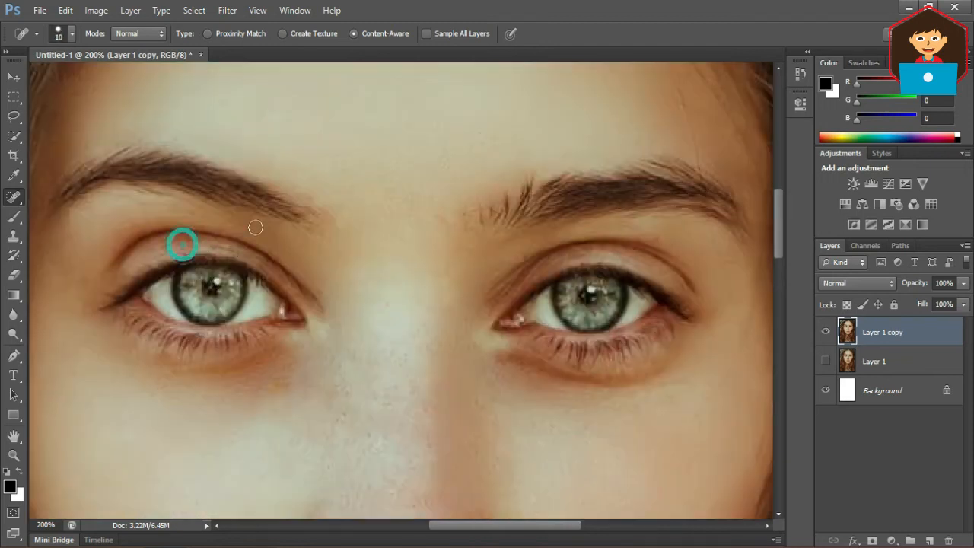
pyautogui.click(195, 239)
pyautogui.keyDown('ctrl'); pyautogui.click(190, 239); pyautogui.keyUp('ctrl')
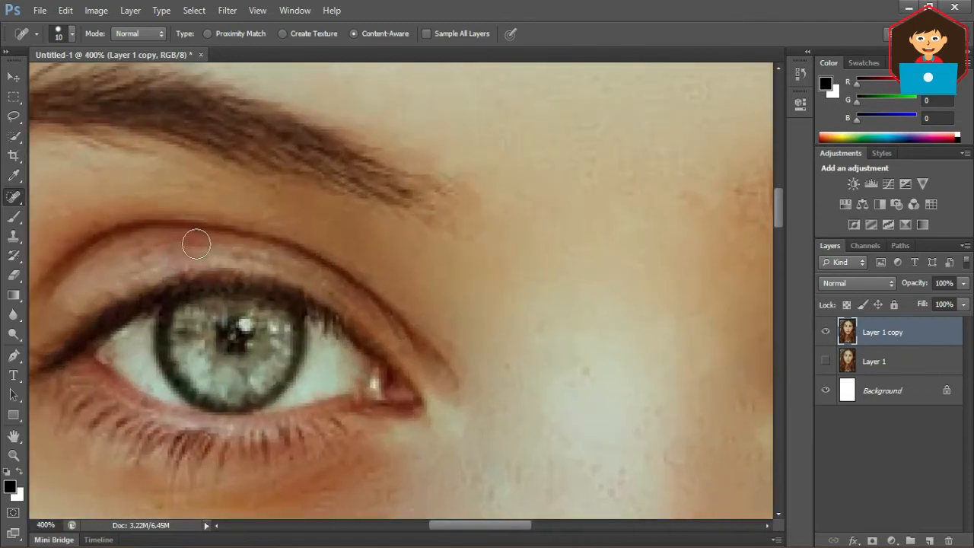
pyautogui.click(202, 254)
pyautogui.click(535, 332)
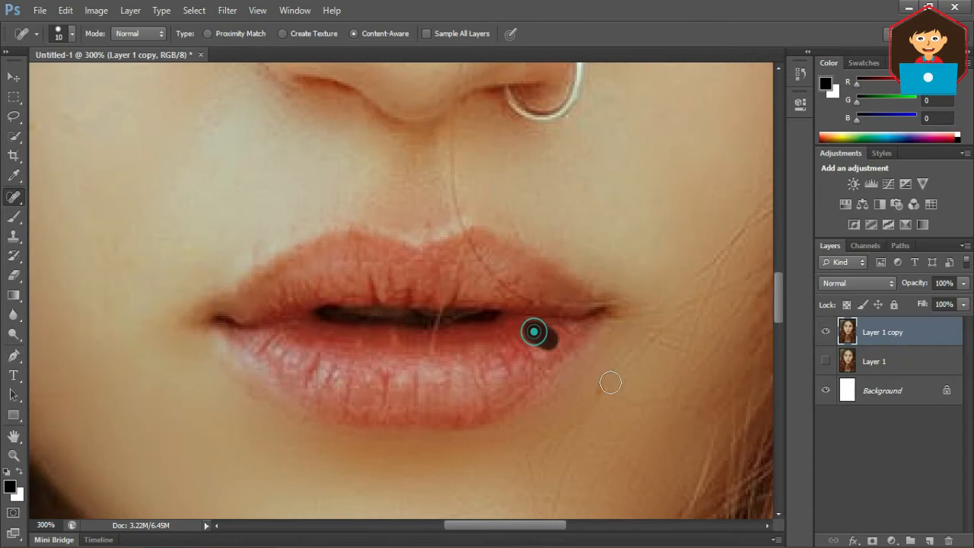
pyautogui.click(596, 390)
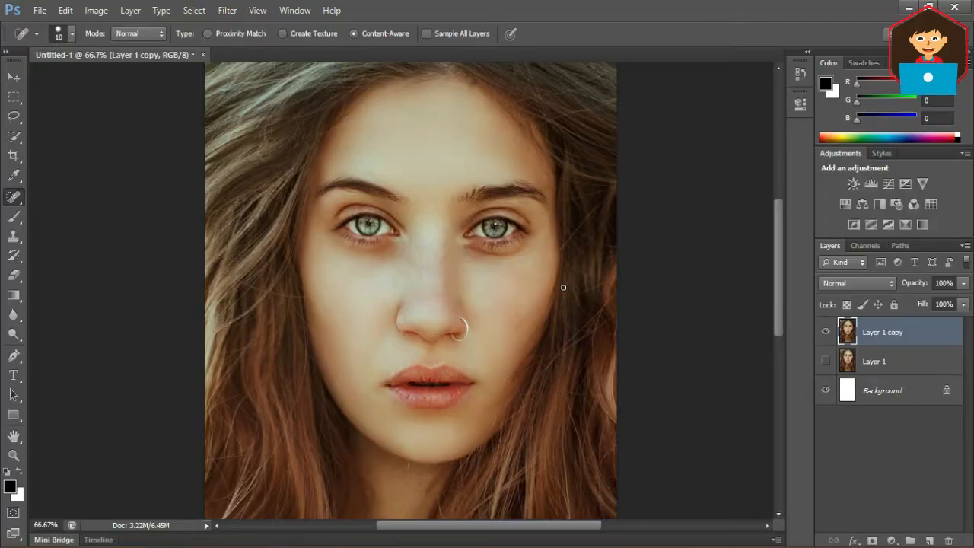
# Duplicate Layer 1 copy, invert the duplicate's colors and set its blend mode to Vivid Light.
pyautogui.hotkey('ctrl', 'j')
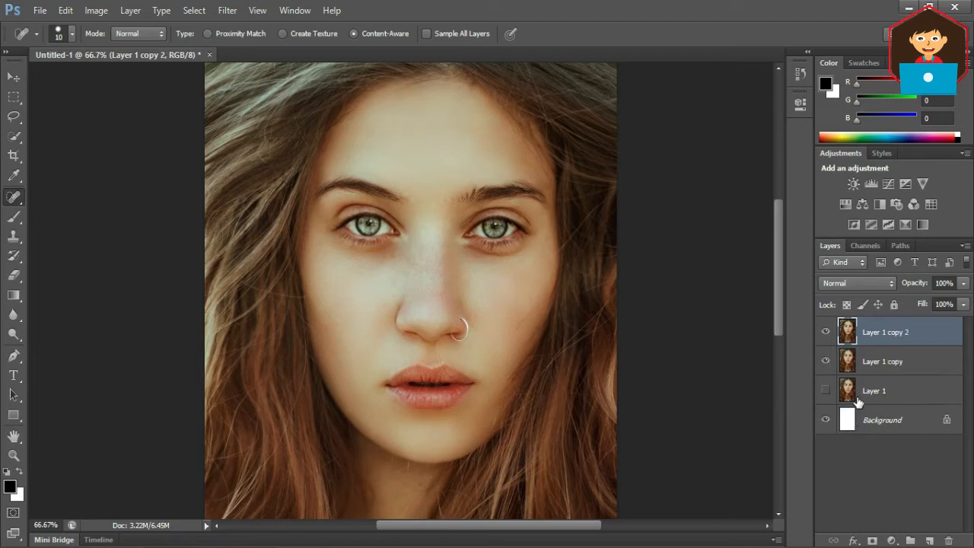
pyautogui.hotkey('ctrl', 'i')
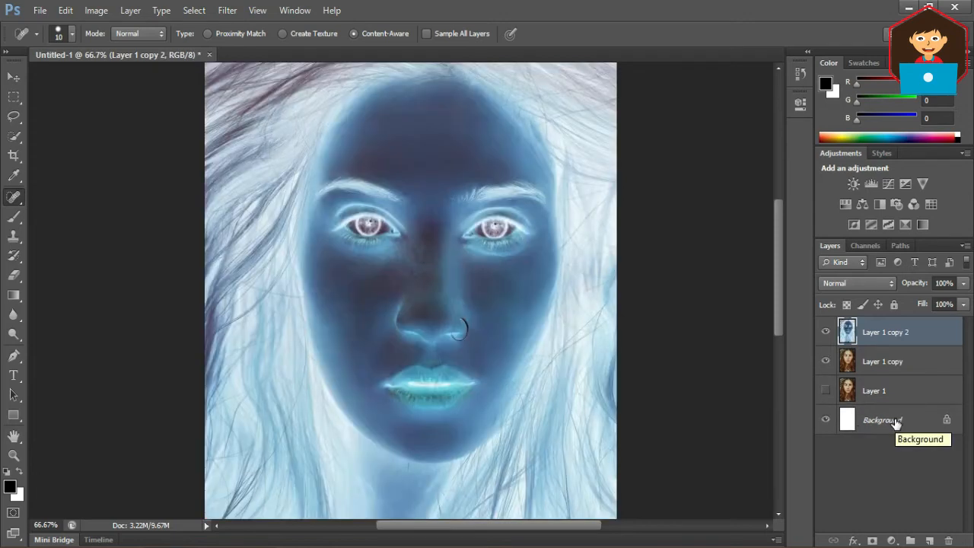
pyautogui.click(858, 282)
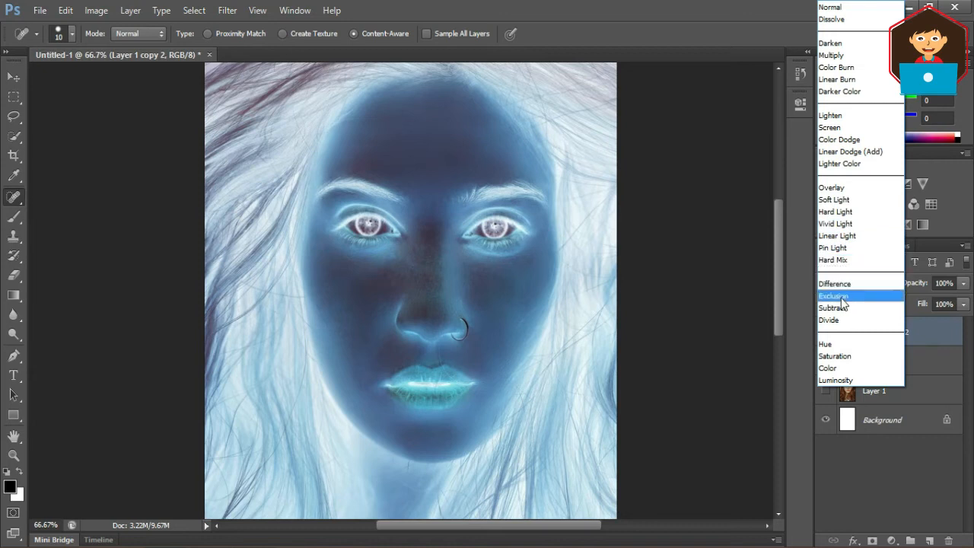
pyautogui.click(842, 225)
# Apply a High Pass filter with a 9.2 px radius to Layer 1 copy 2.
pyautogui.click(228, 10)
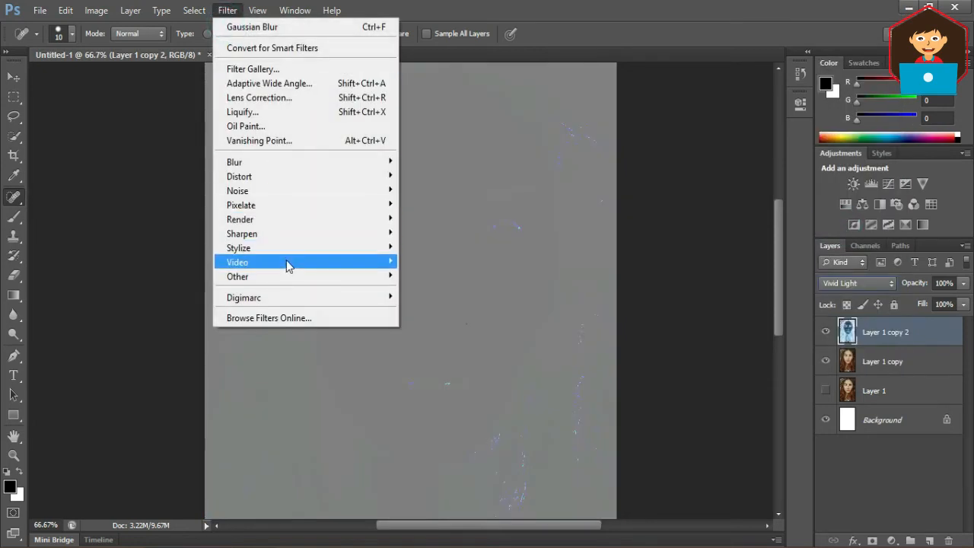
pyautogui.moveTo(287, 282)
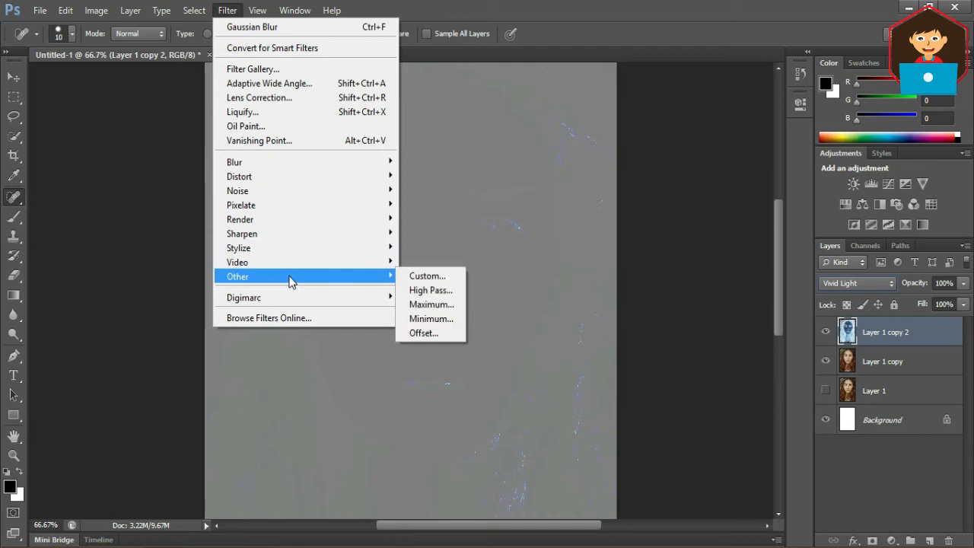
pyautogui.click(434, 291)
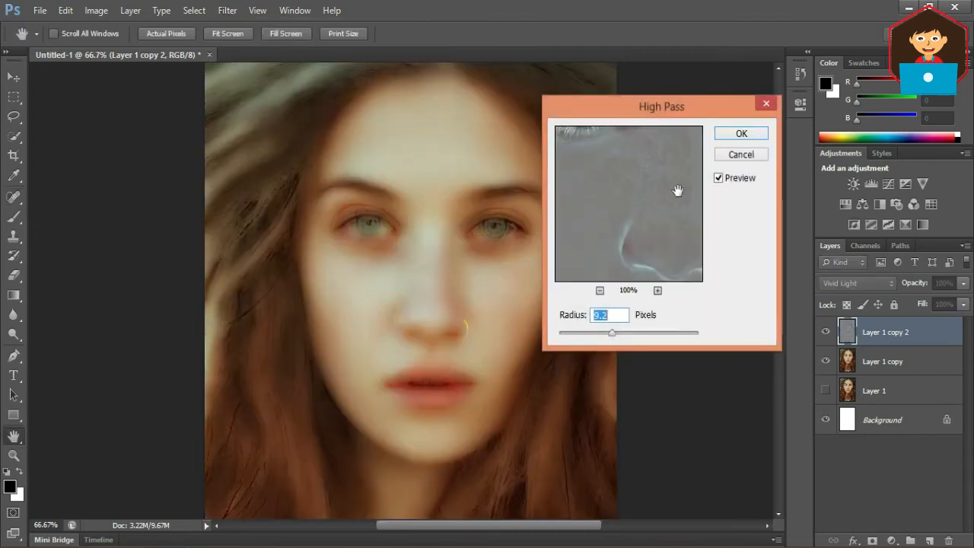
pyautogui.click(739, 134)
pyautogui.press('j')
# Apply a Gaussian Blur with a 0.8 px radius to Layer 1 copy 2.
pyautogui.click(227, 10)
pyautogui.moveTo(305, 161)
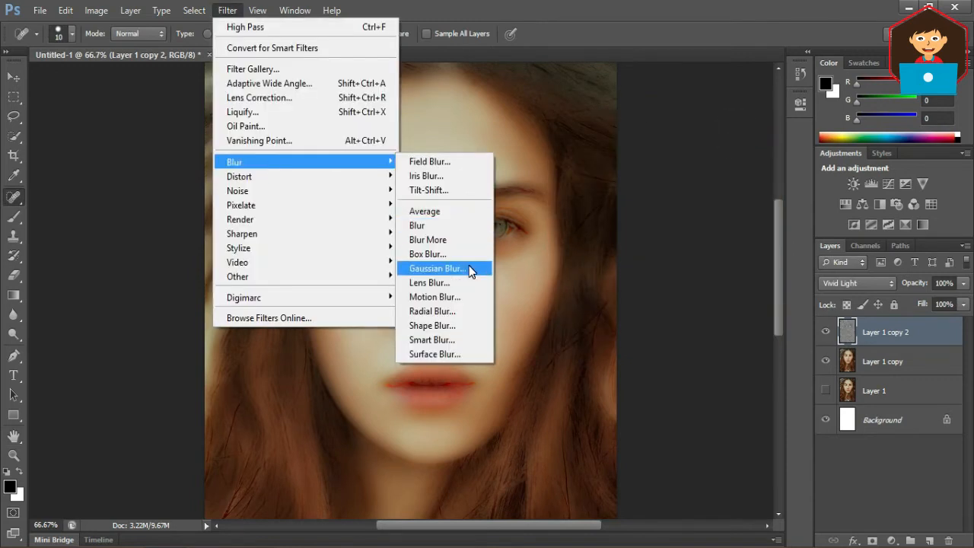
pyautogui.click(438, 268)
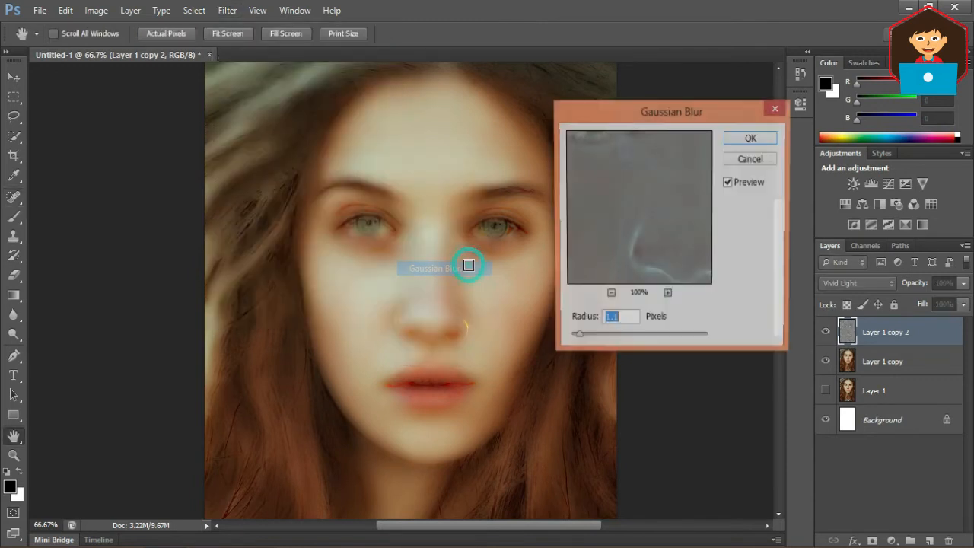
pyautogui.moveTo(577, 342); pyautogui.dragTo(574, 340)
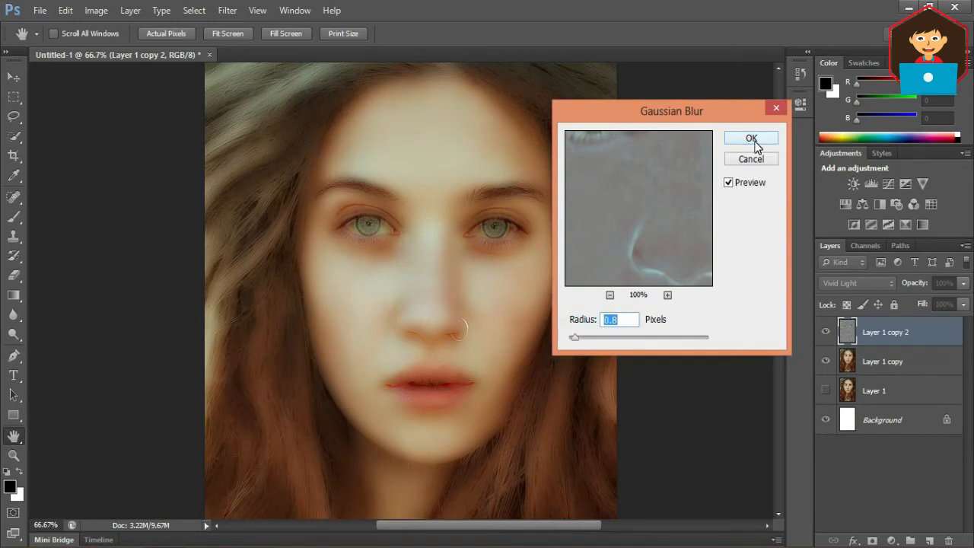
pyautogui.click(751, 138)
pyautogui.press('j')
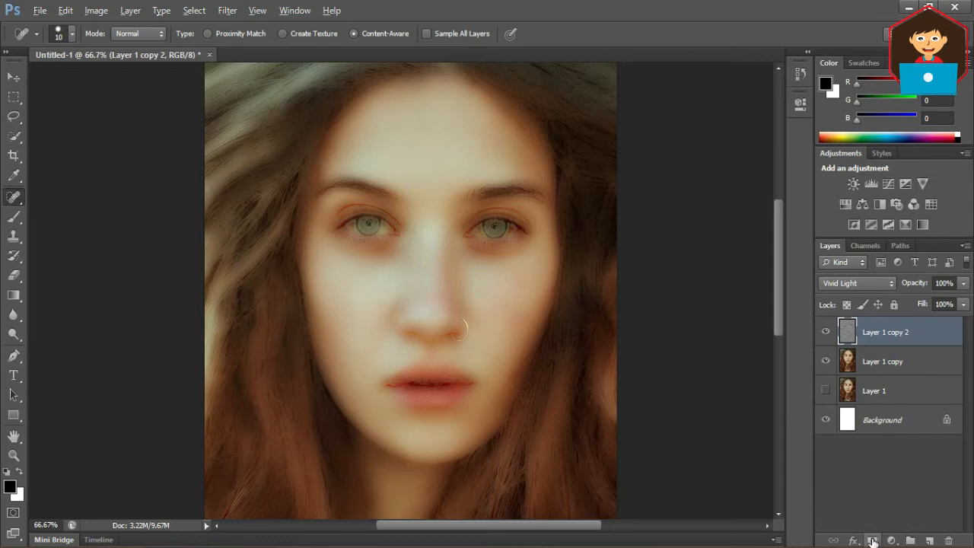
# Add a black mask to Layer 1 copy 2 and paint white over the nose and under the eyes with a size 40 brush.
pyautogui.keyDown('alt'); pyautogui.click(873, 541); pyautogui.keyUp('alt')
pyautogui.moveTo(14, 216); pyautogui.dragTo(53, 213)
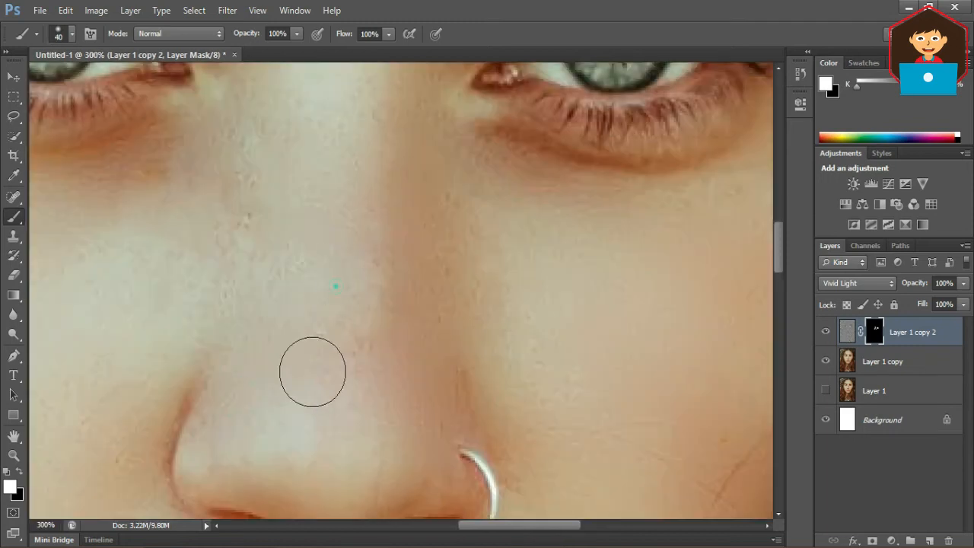
pyautogui.click(327, 351)
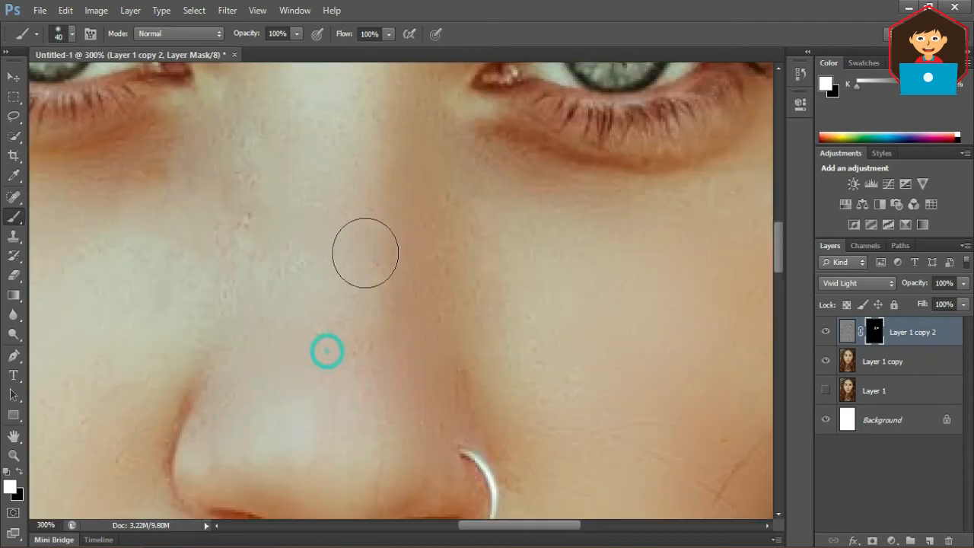
pyautogui.click(490, 177)
pyautogui.click(468, 228)
pyautogui.click(461, 283)
pyautogui.moveTo(312, 217)
pyautogui.mouseDown()
pyautogui.moveTo(309, 241)
pyautogui.moveTo(224, 246)
pyautogui.moveTo(173, 262)
pyautogui.mouseUp()
# Paint white on the mask over the cheek, temple and outer eye area beside the hair.
pyautogui.moveTo(688, 240); pyautogui.dragTo(574, 330)
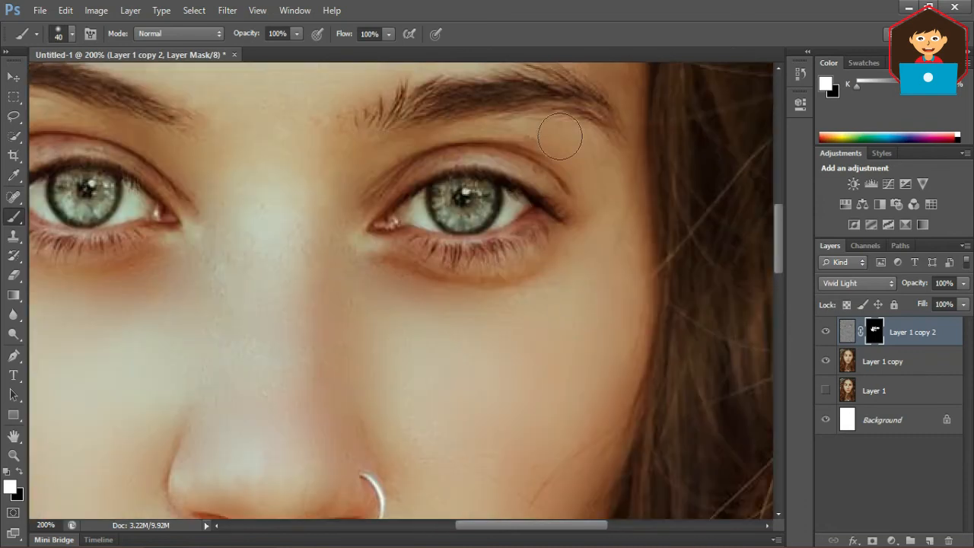
pyautogui.click(584, 159)
pyautogui.click(621, 253)
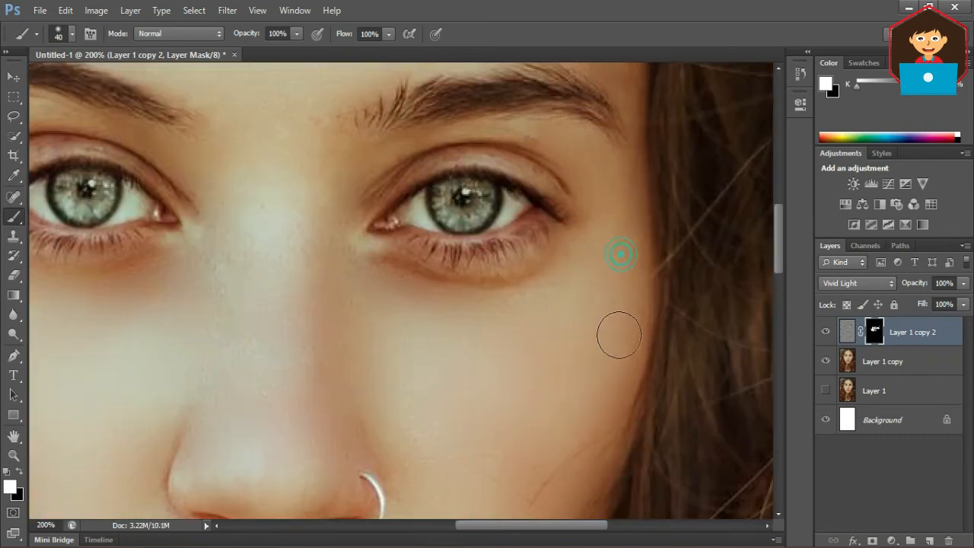
pyautogui.moveTo(404, 290); pyautogui.dragTo(408, 356)
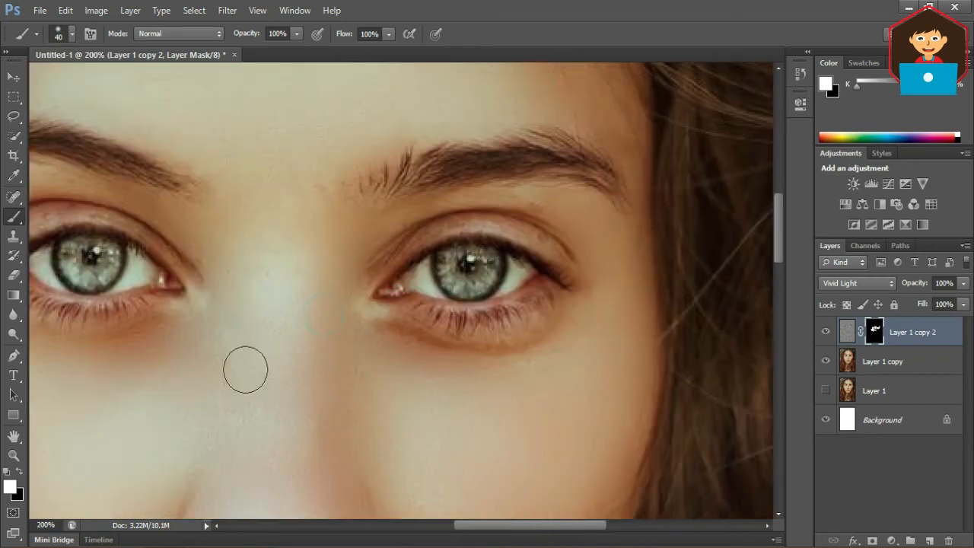
# Continue revealing the smoothing below the eye and around the mouth and chin, using a size 35 white brush.
pyautogui.moveTo(376, 350); pyautogui.dragTo(446, 373)
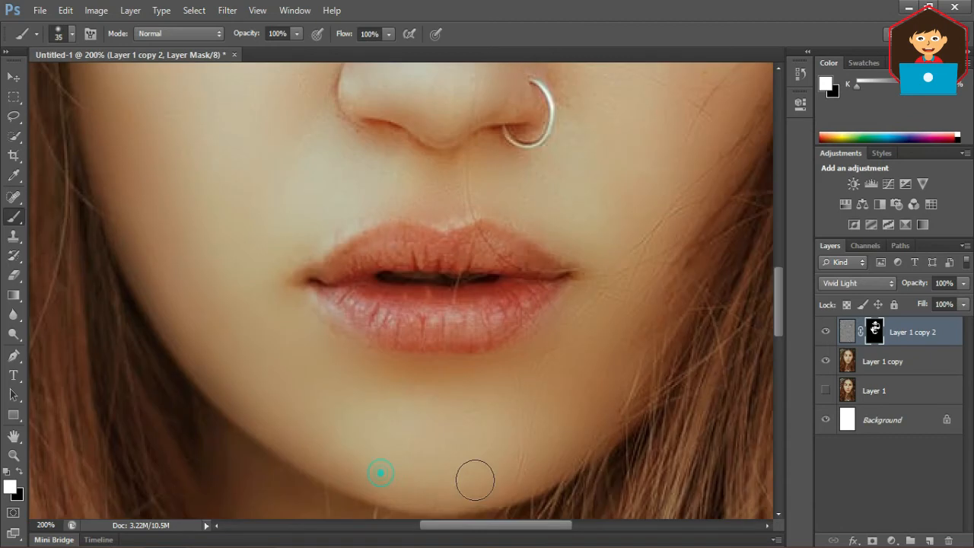
pyautogui.moveTo(465, 435); pyautogui.dragTo(461, 379)
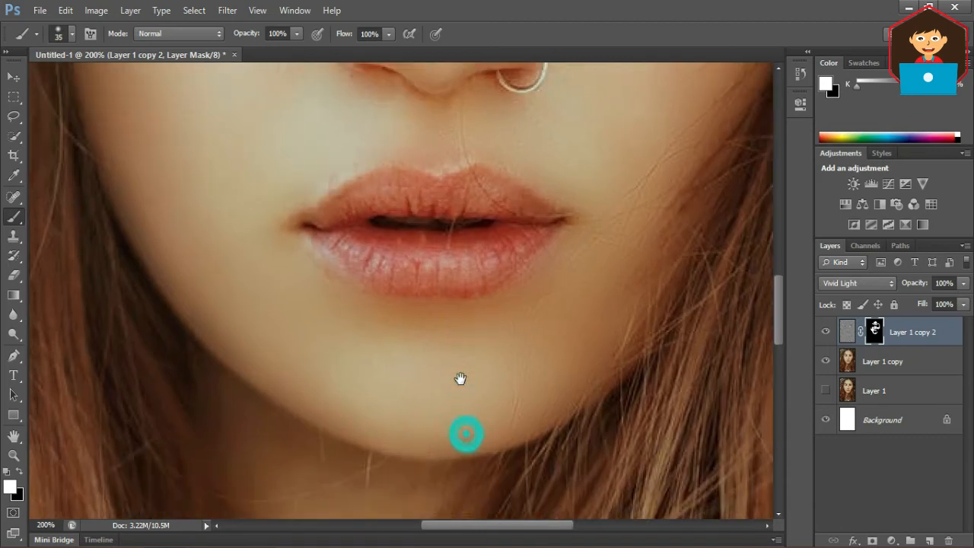
pyautogui.moveTo(523, 383)
pyautogui.mouseDown()
pyautogui.moveTo(530, 443)
pyautogui.moveTo(503, 413)
pyautogui.mouseUp()
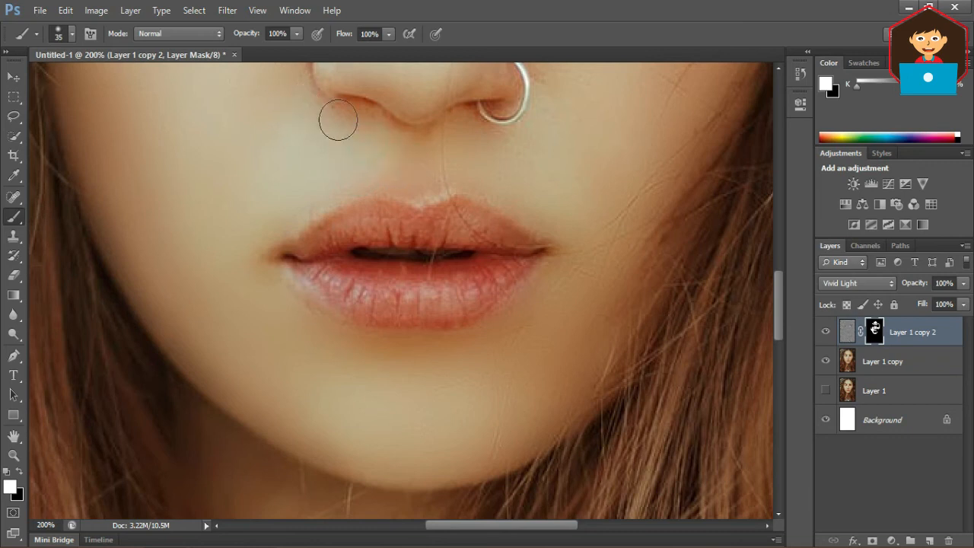
pyautogui.moveTo(339, 171); pyautogui.dragTo(337, 211)
# Reduce the brush to size 15 and paint white on the mask at the inner corner of the eye.
pyautogui.press('[')
pyautogui.press('[')
pyautogui.press('[')
pyautogui.press('[')
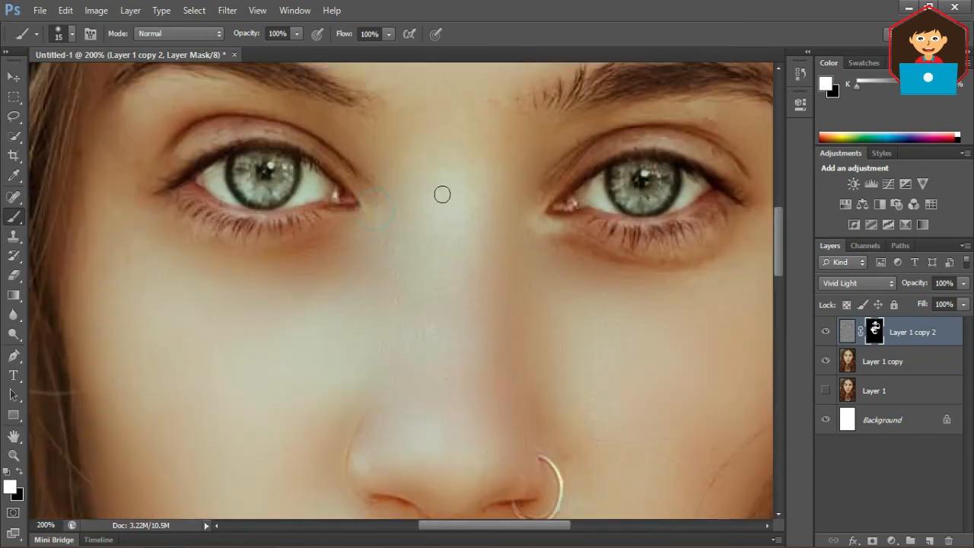
pyautogui.moveTo(541, 226)
pyautogui.mouseDown()
pyautogui.moveTo(554, 235)
pyautogui.moveTo(552, 250)
pyautogui.mouseUp()
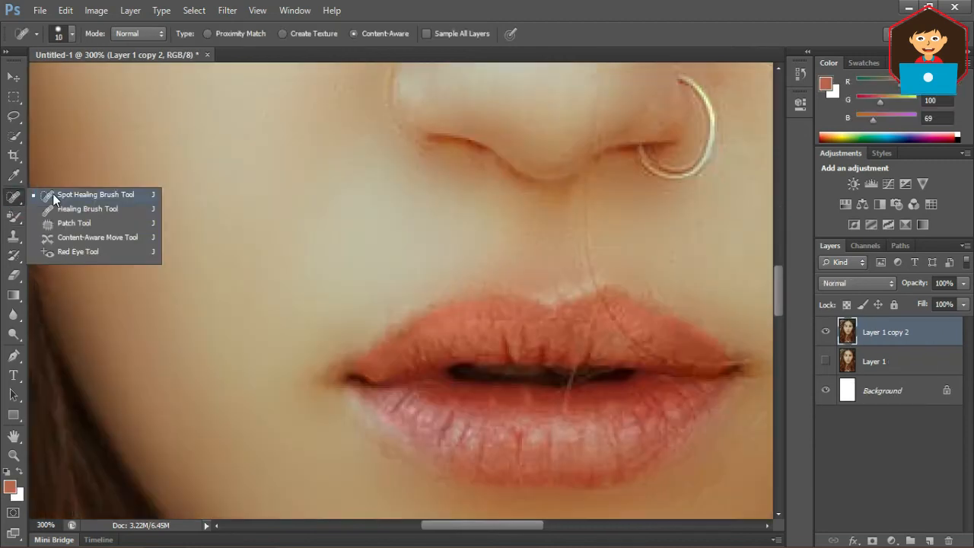
# Heal the remaining marks on the lips with the Spot Healing Brush at size 10.
pyautogui.click(53, 194)
pyautogui.moveTo(478, 324)
pyautogui.mouseDown()
pyautogui.moveTo(618, 319)
pyautogui.moveTo(667, 343)
pyautogui.moveTo(631, 322)
pyautogui.mouseUp()
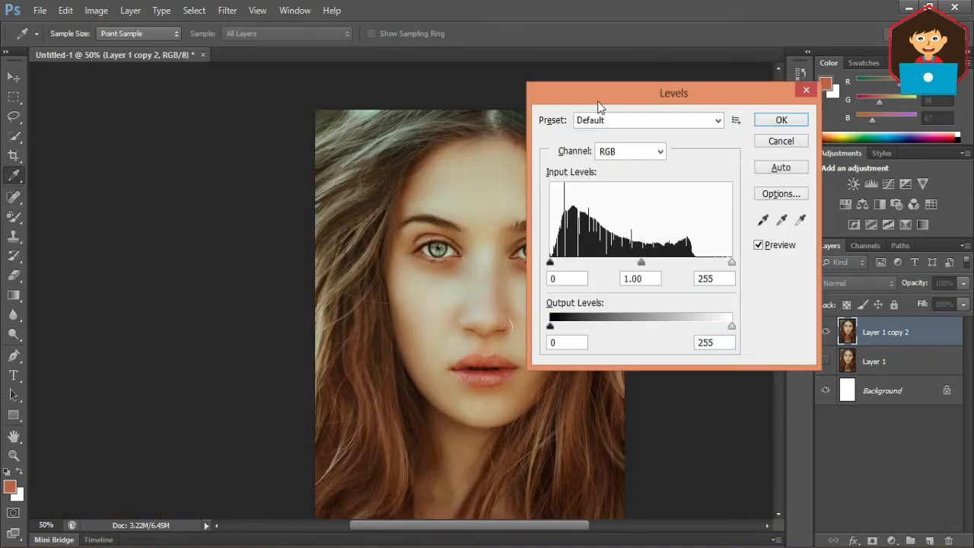
# Apply Levels to Layer 1 copy 2 with input values of 4, 1.10 and 224.
pyautogui.moveTo(602, 89); pyautogui.dragTo(757, 76)
pyautogui.moveTo(799, 240); pyautogui.dragTo(793, 236)
pyautogui.moveTo(710, 238); pyautogui.dragTo(712, 240)
pyautogui.moveTo(890, 239); pyautogui.dragTo(870, 241)
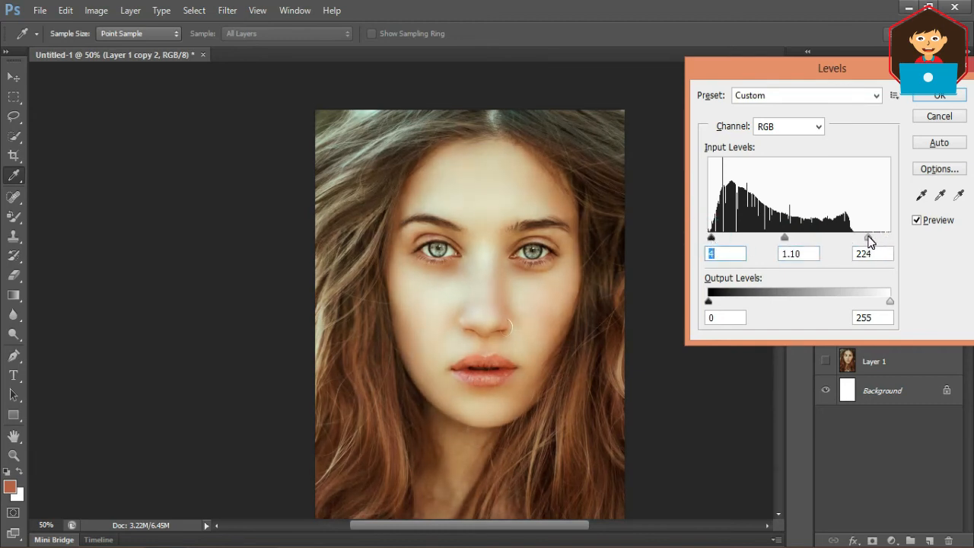
pyautogui.click(936, 97)
pyautogui.press('v')
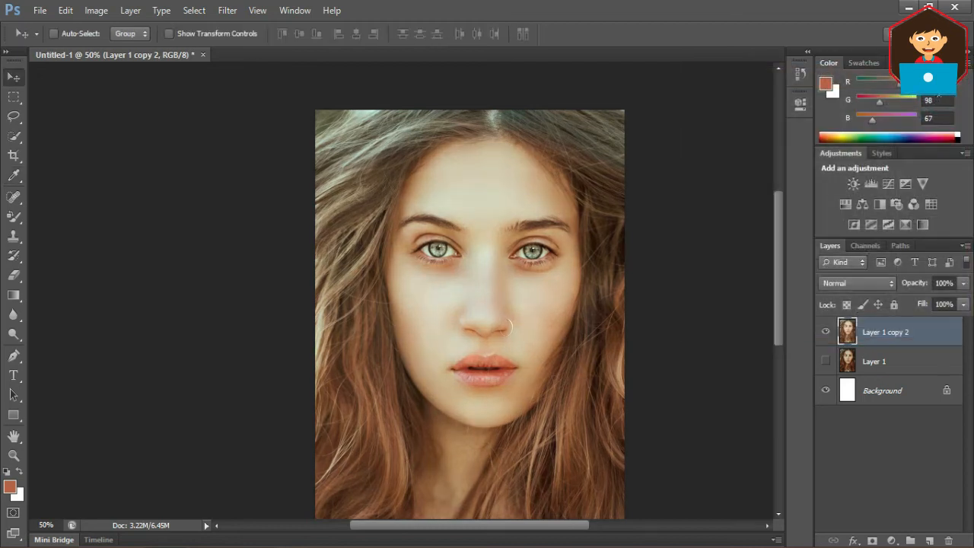
# Adjust the Color Balance midtones of Layer 1 copy 2, shifting them towards red and blue.
pyautogui.click(96, 10)
pyautogui.moveTo(113, 48)
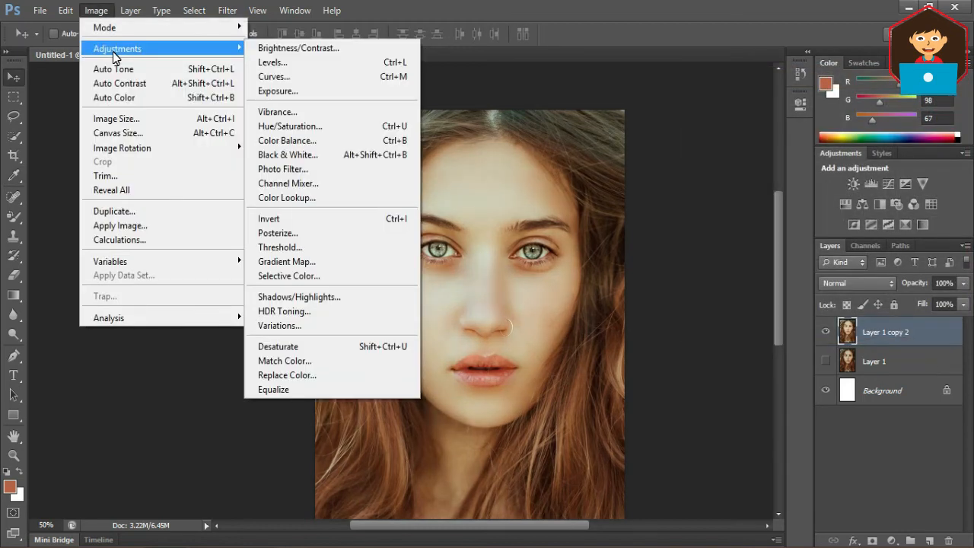
pyautogui.click(326, 142)
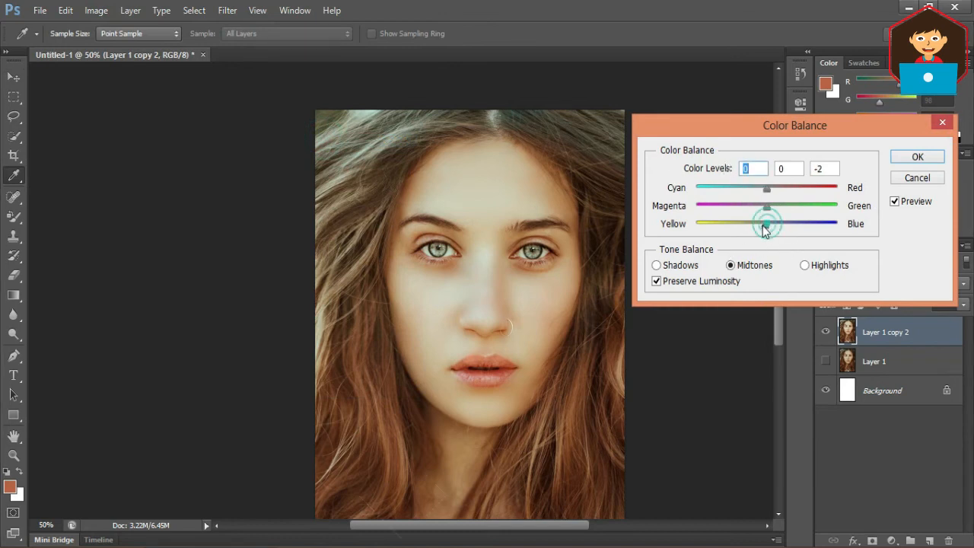
pyautogui.moveTo(761, 226); pyautogui.dragTo(774, 226)
pyautogui.moveTo(766, 189); pyautogui.dragTo(772, 192)
pyautogui.click(770, 191)
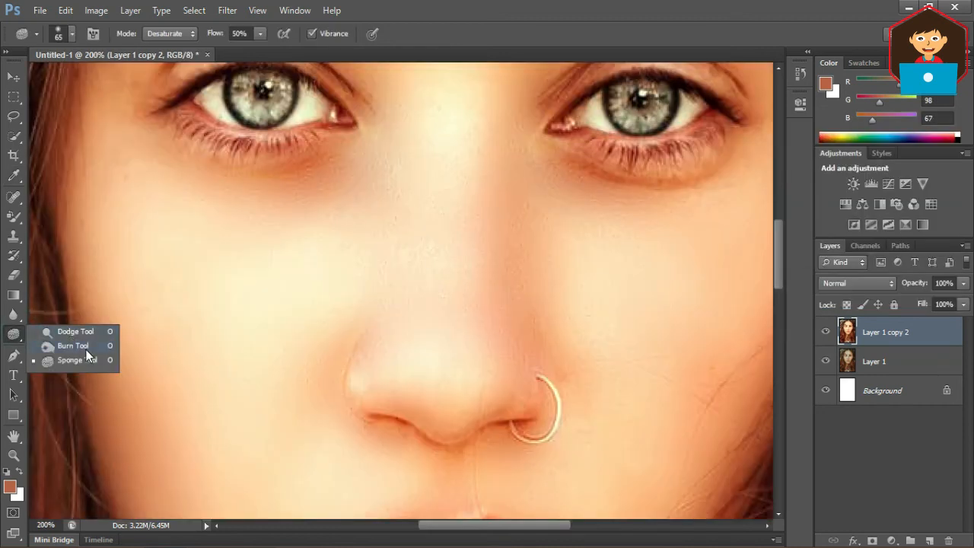
# Retouch the skin beside the nose with the Burn tool, set to Midtones at 50% exposure.
pyautogui.click(86, 348)
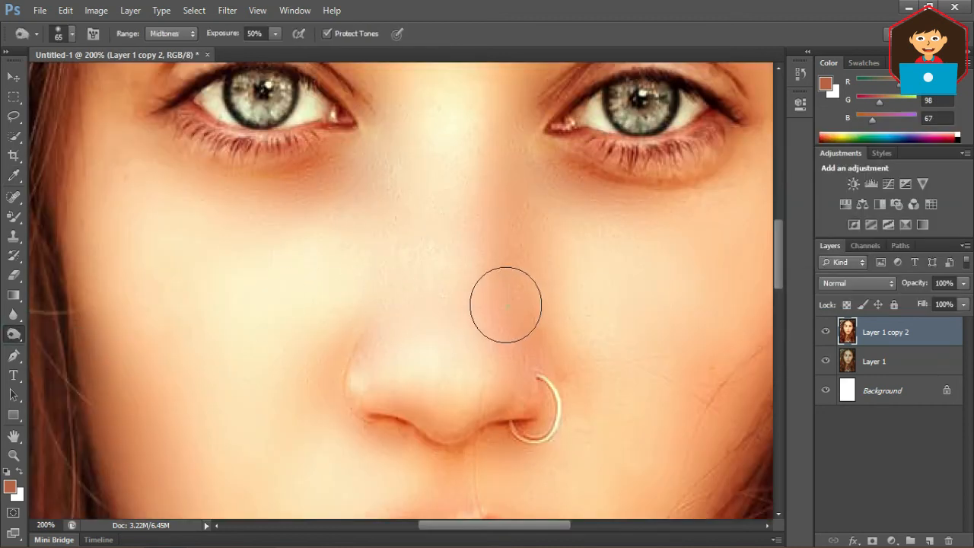
pyautogui.keyDown('alt'); pyautogui.click(595, 249); pyautogui.keyUp('alt')
pyautogui.keyDown('alt'); pyautogui.click(596, 248); pyautogui.keyUp('alt')
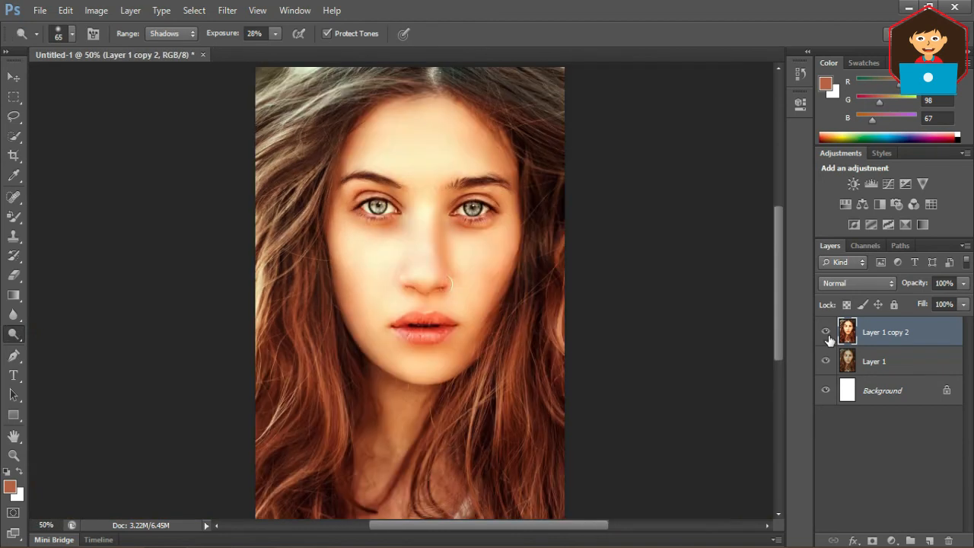
# Compare the retouched portrait with the original by hiding and showing Layer 1 copy 2 several times.
pyautogui.click(828, 334)
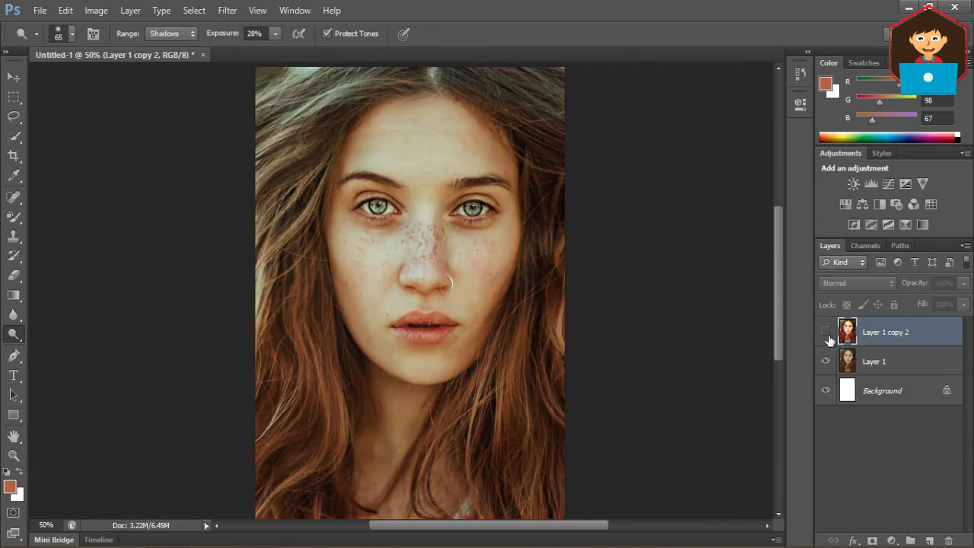
pyautogui.click(827, 334)
pyautogui.click(827, 334)
pyautogui.click(828, 334)
pyautogui.click(827, 334)
pyautogui.click(827, 334)
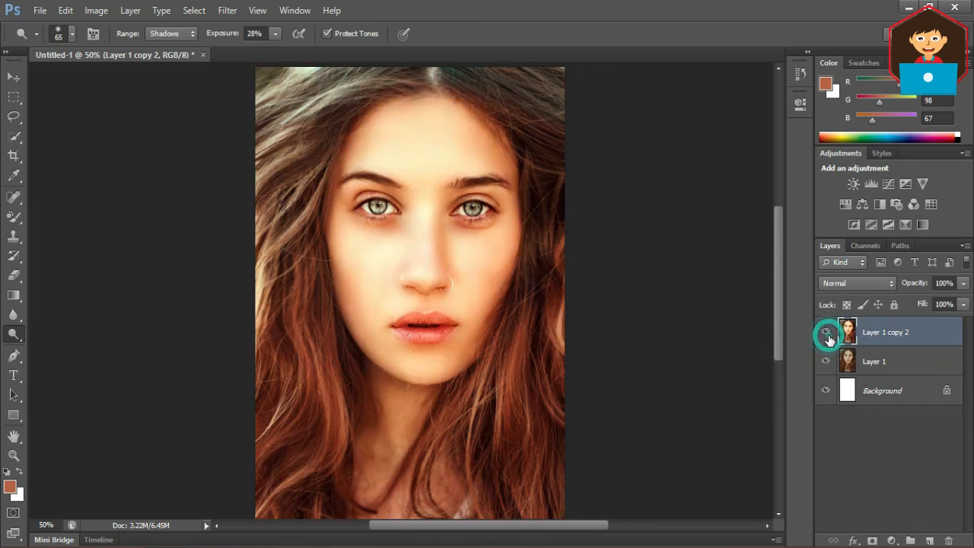